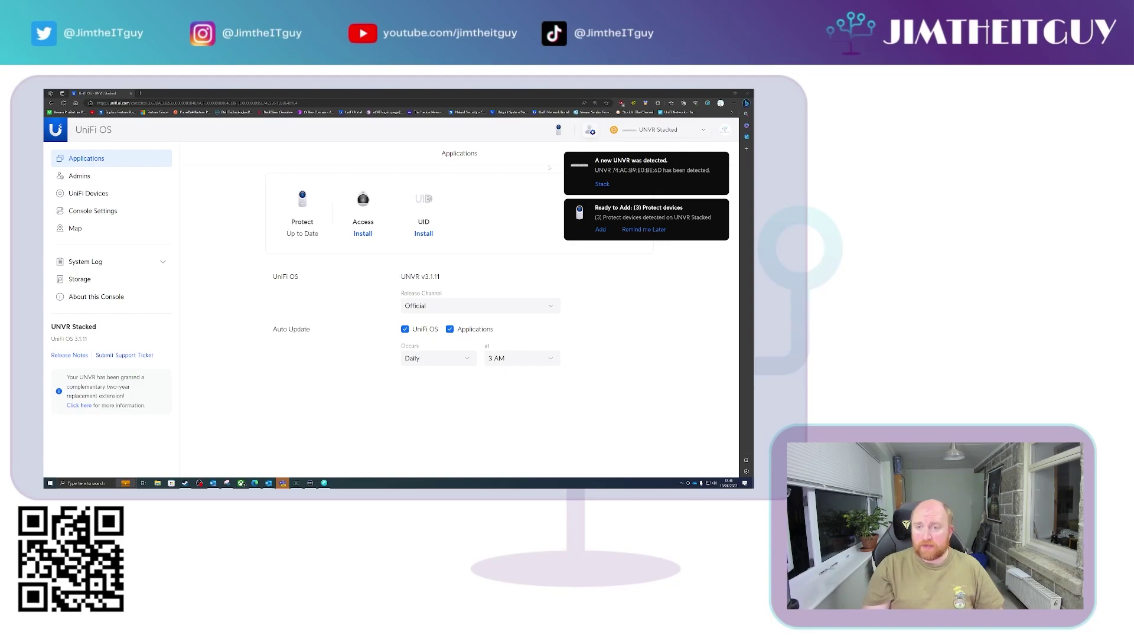
Dismiss the 'Ready to Add: (3) Protect devices' notification, leaving the new-UNVR alert
{"action": "mouse_move", "coordinate": [722, 207]}
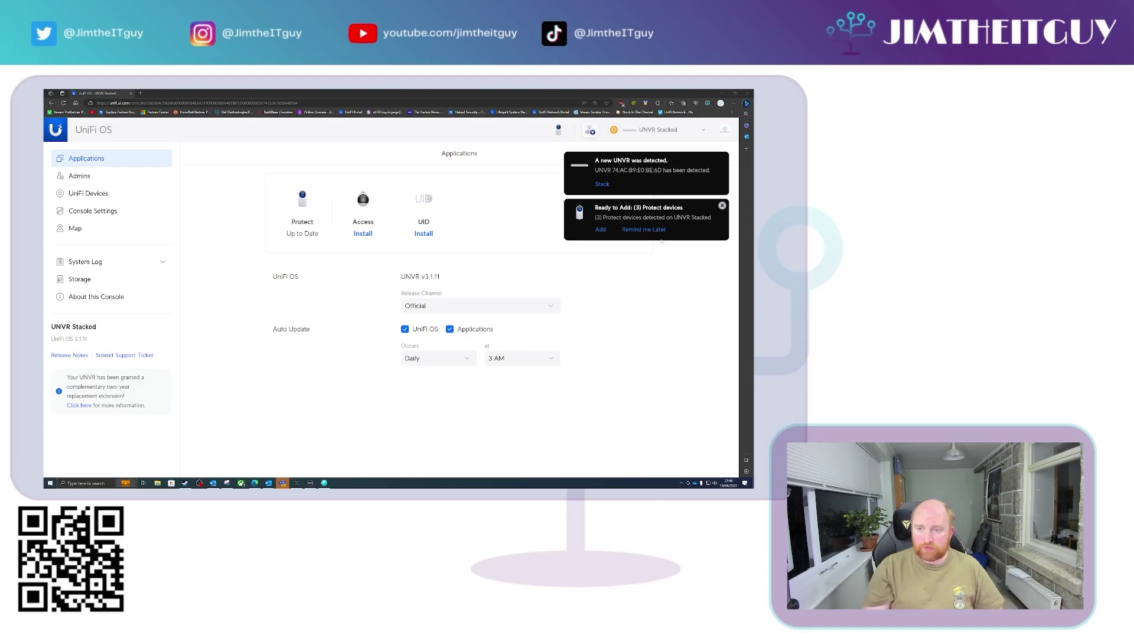
{"action": "left_click", "coordinate": [722, 206]}
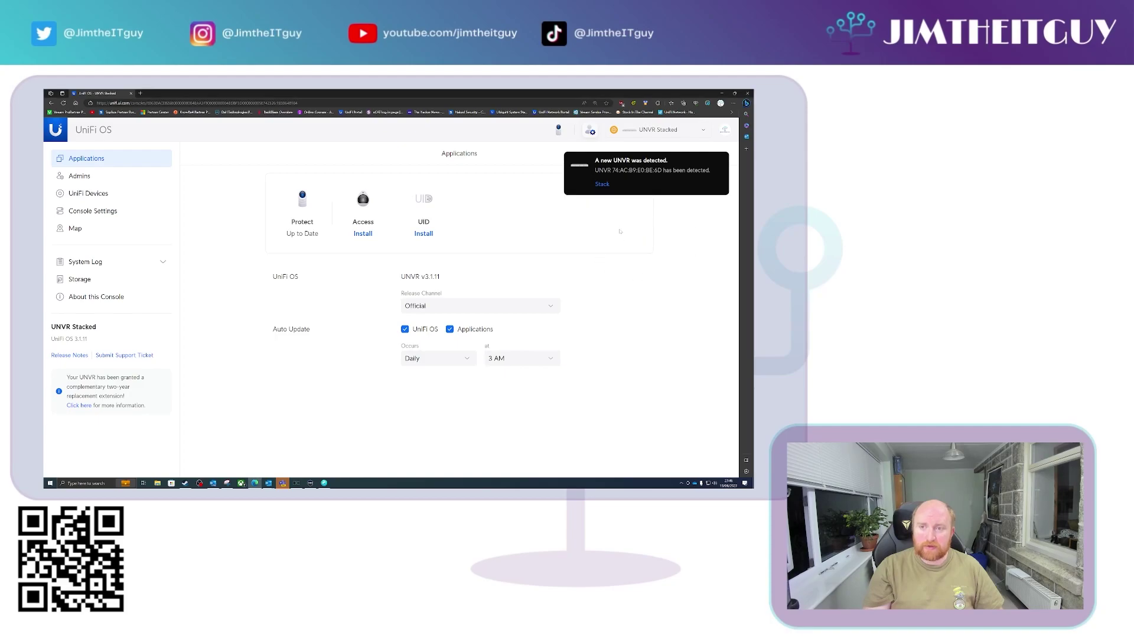
Stack the newly detected UNVR with the existing one and confirm the stacking
{"action": "mouse_move", "coordinate": [631, 159]}
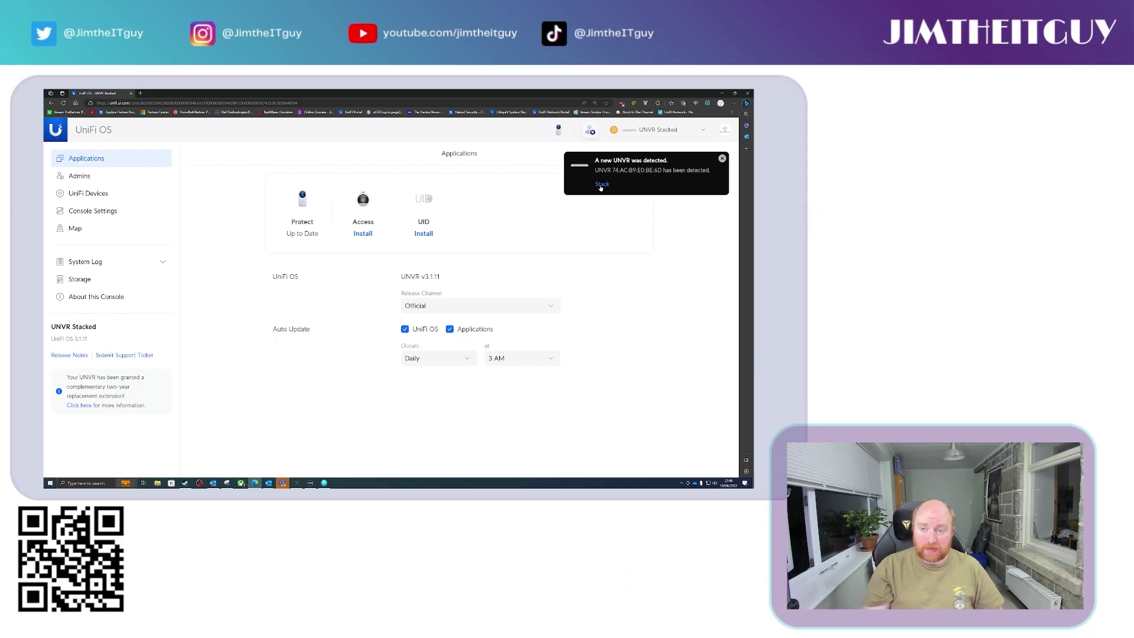
{"action": "left_click", "coordinate": [601, 185]}
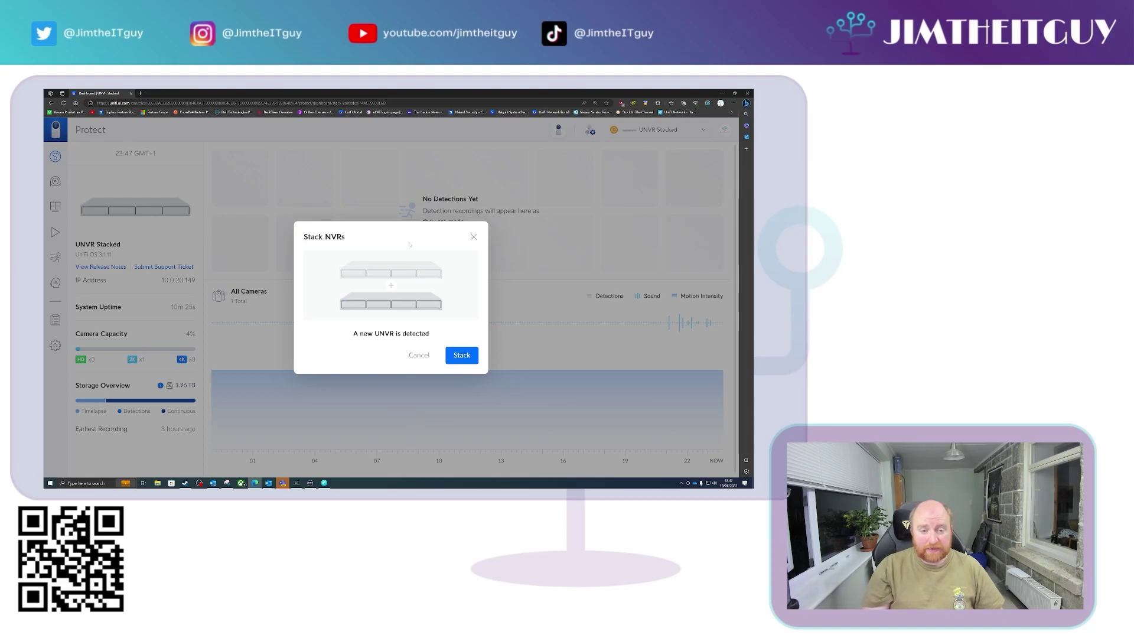
{"action": "left_click", "coordinate": [457, 356]}
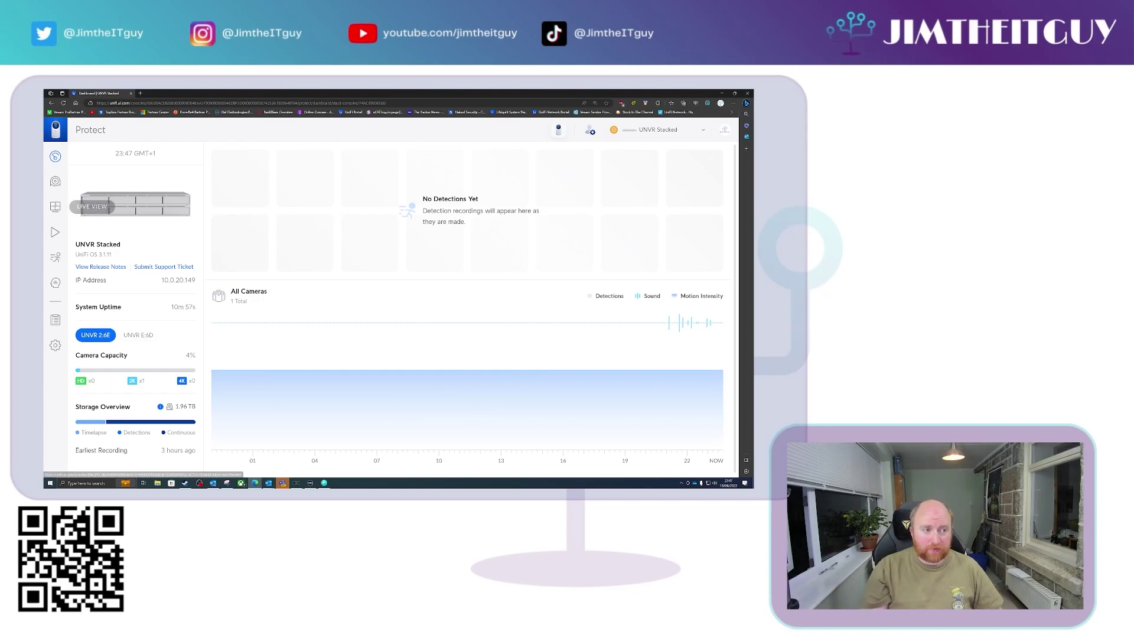
Show the Protect camera list: G5 Bullet online, AI Theta, G4 Doorbell Pro, G5 Flex unadopted
{"action": "left_click", "coordinate": [55, 182]}
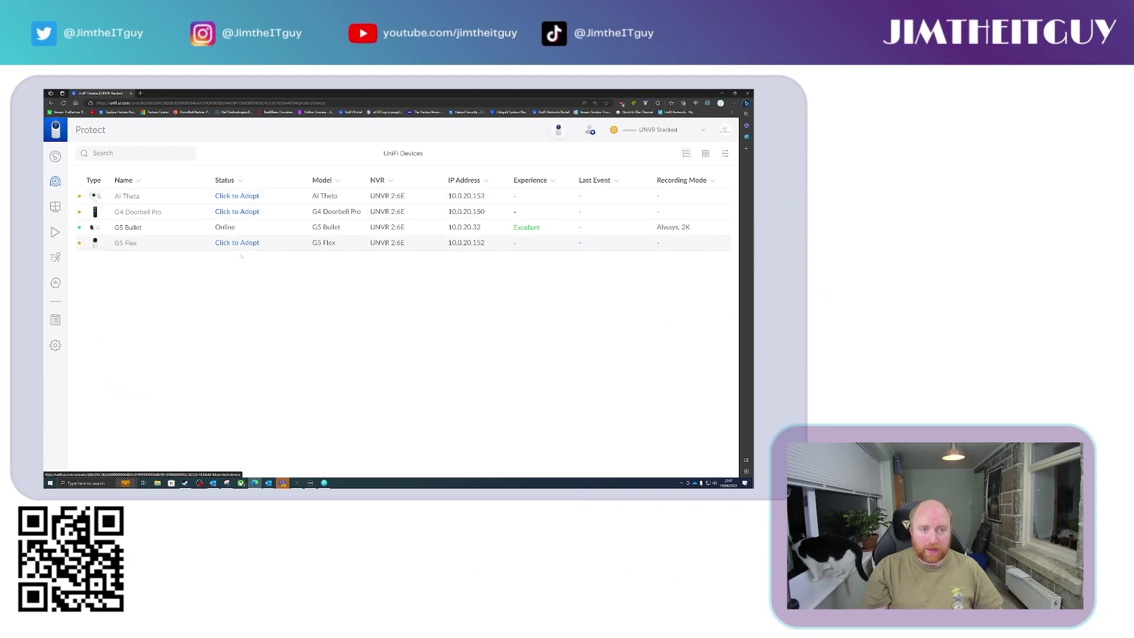
{"action": "mouse_move", "coordinate": [387, 234]}
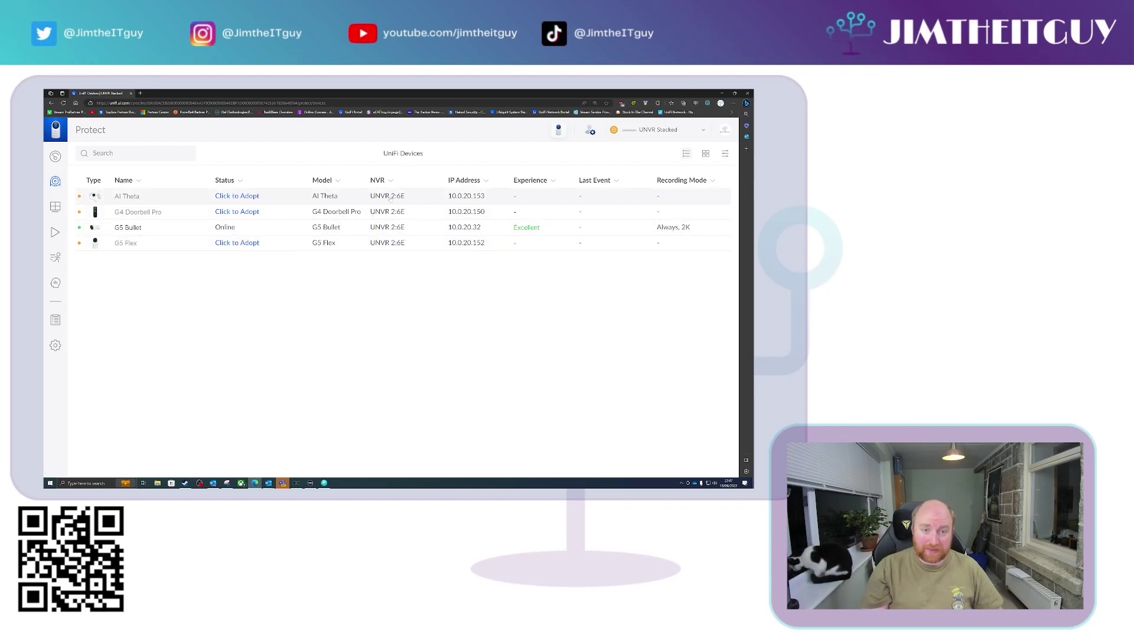
{"action": "mouse_move", "coordinate": [156, 233]}
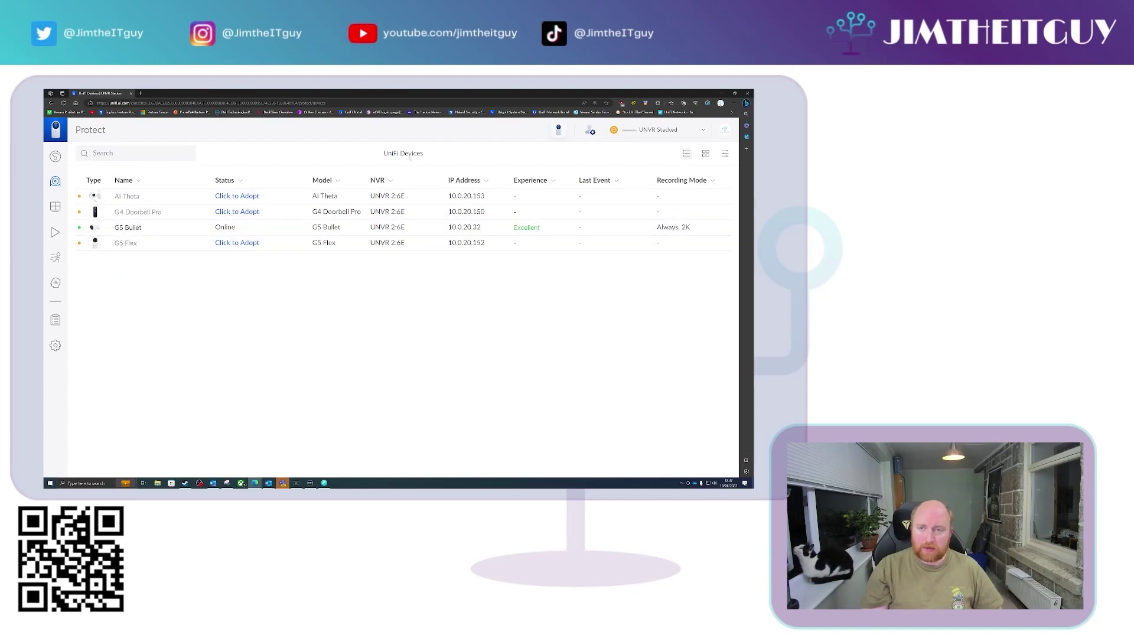
Open the Storage page of the UniFi OS console
{"action": "left_click", "coordinate": [590, 130]}
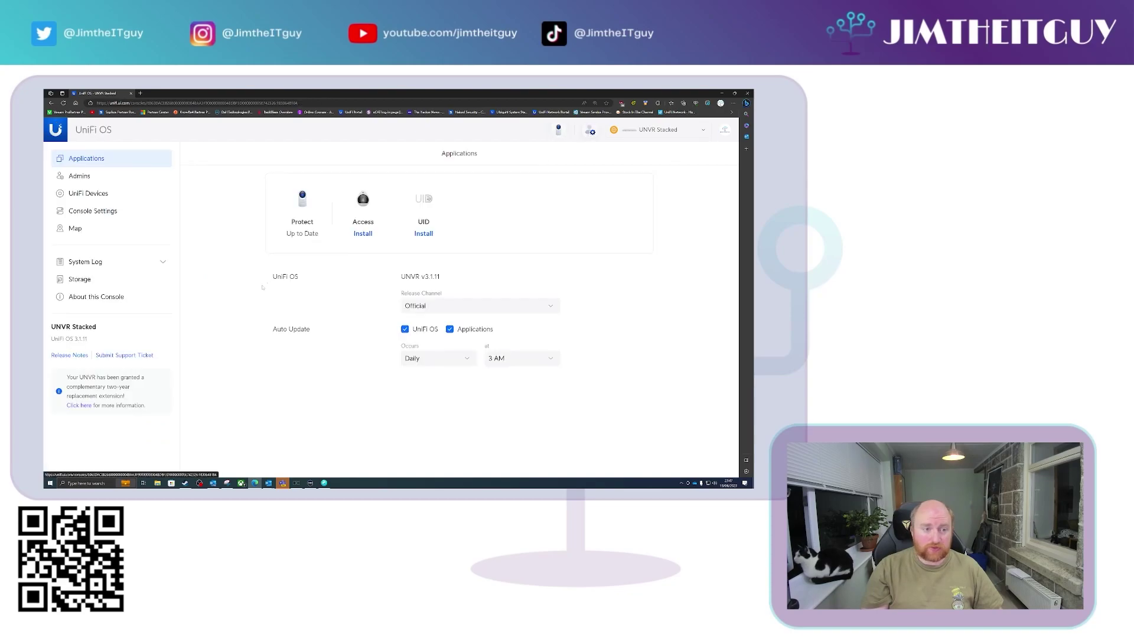
{"action": "left_click", "coordinate": [95, 282]}
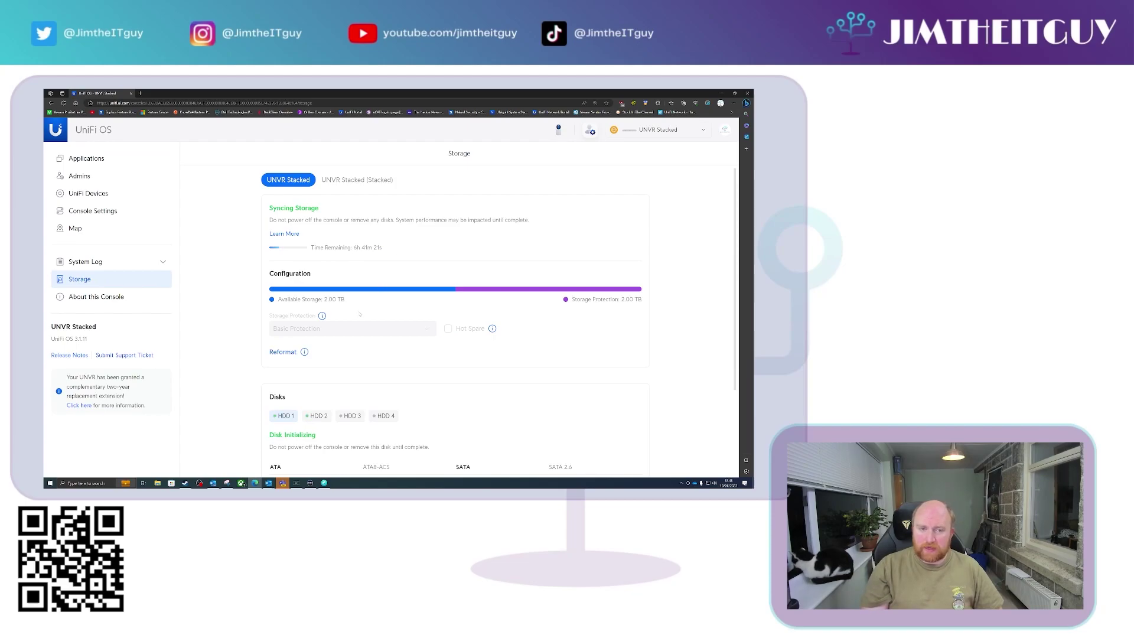
{"action": "scroll", "coordinate": [361, 312], "scroll_direction": "down", "scroll_amount": 3}
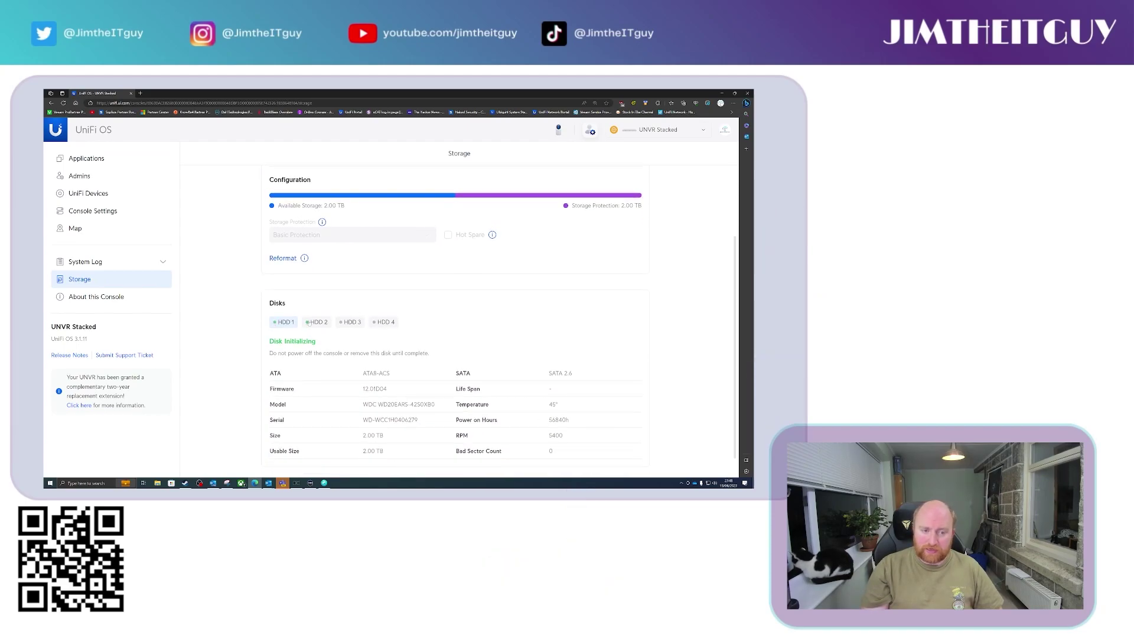
{"action": "scroll", "coordinate": [354, 307], "scroll_direction": "up", "scroll_amount": 3}
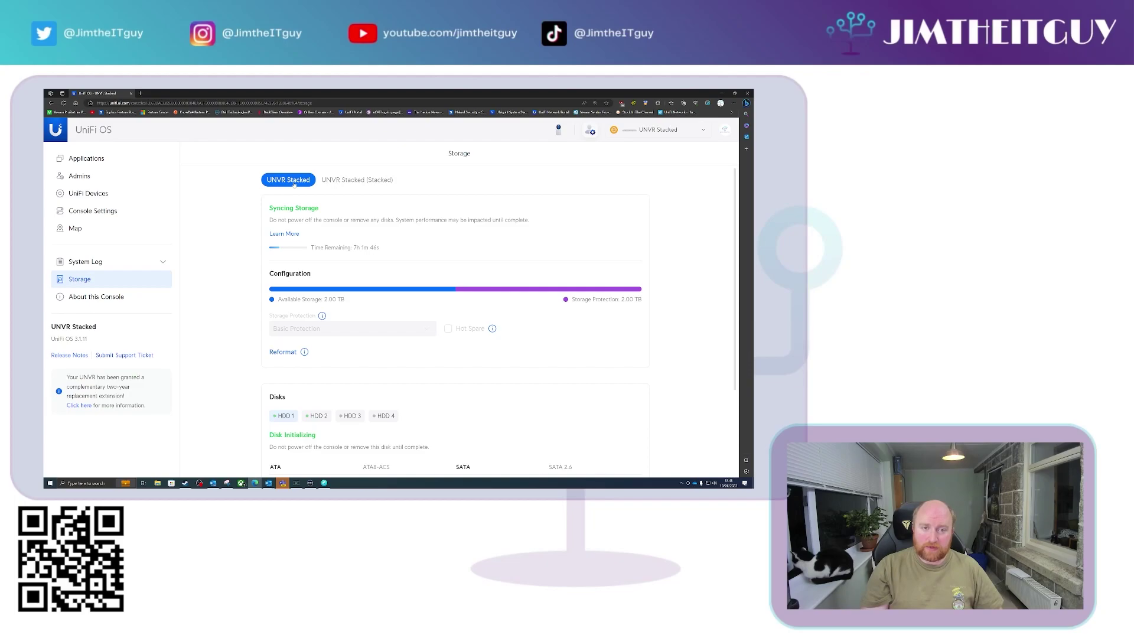
View 'UNVR Stacked (Stacked)' storage: syncing, 2.00 TB available under Basic Protection
{"action": "left_click", "coordinate": [357, 180]}
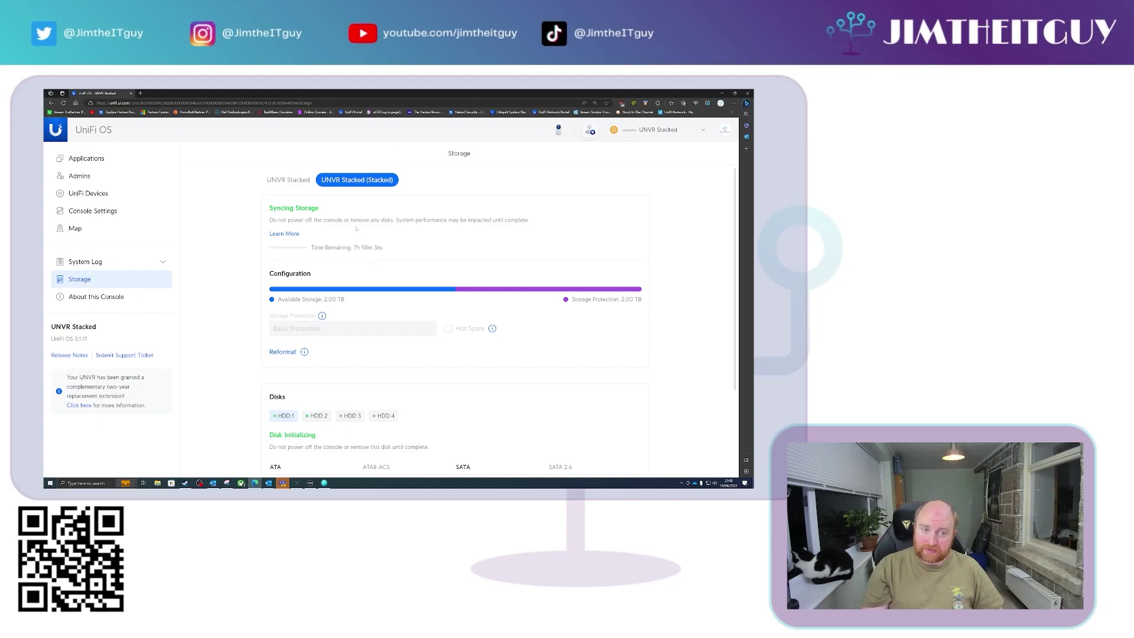
{"action": "scroll", "coordinate": [357, 229], "scroll_direction": "down", "scroll_amount": 2}
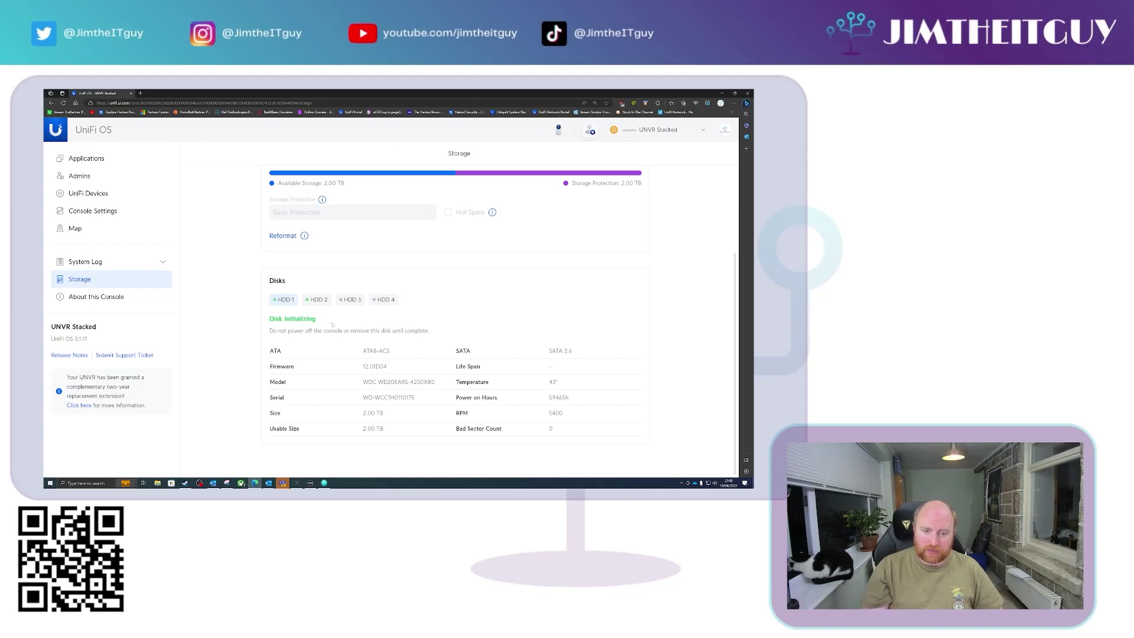
{"action": "scroll", "coordinate": [332, 325], "scroll_direction": "up", "scroll_amount": 2}
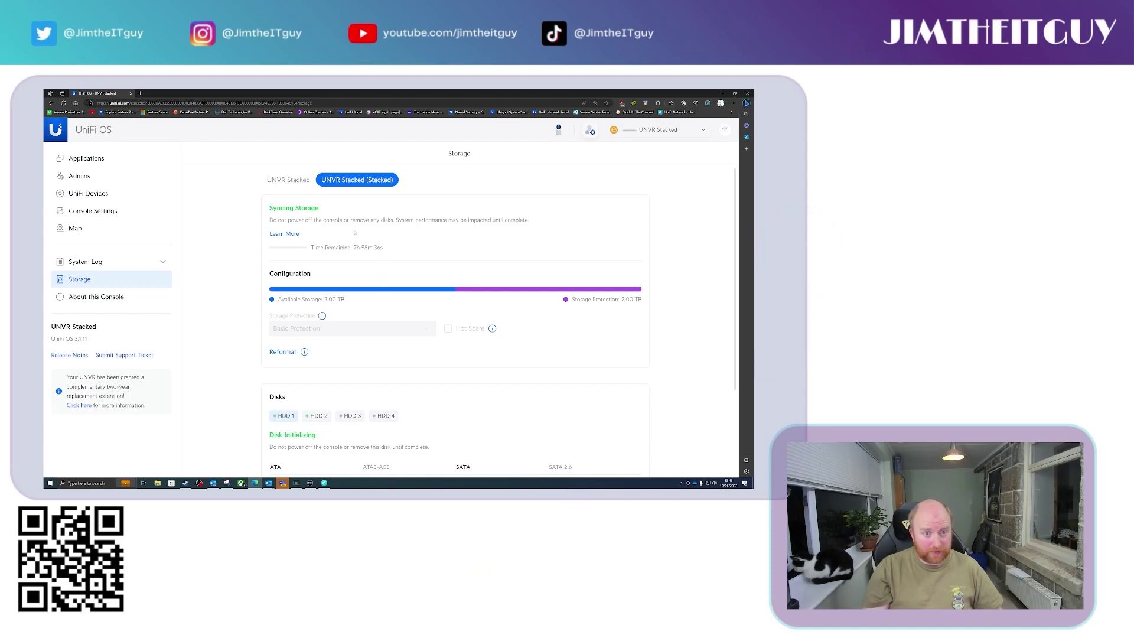
{"action": "scroll", "coordinate": [373, 266], "scroll_direction": "down", "scroll_amount": 3}
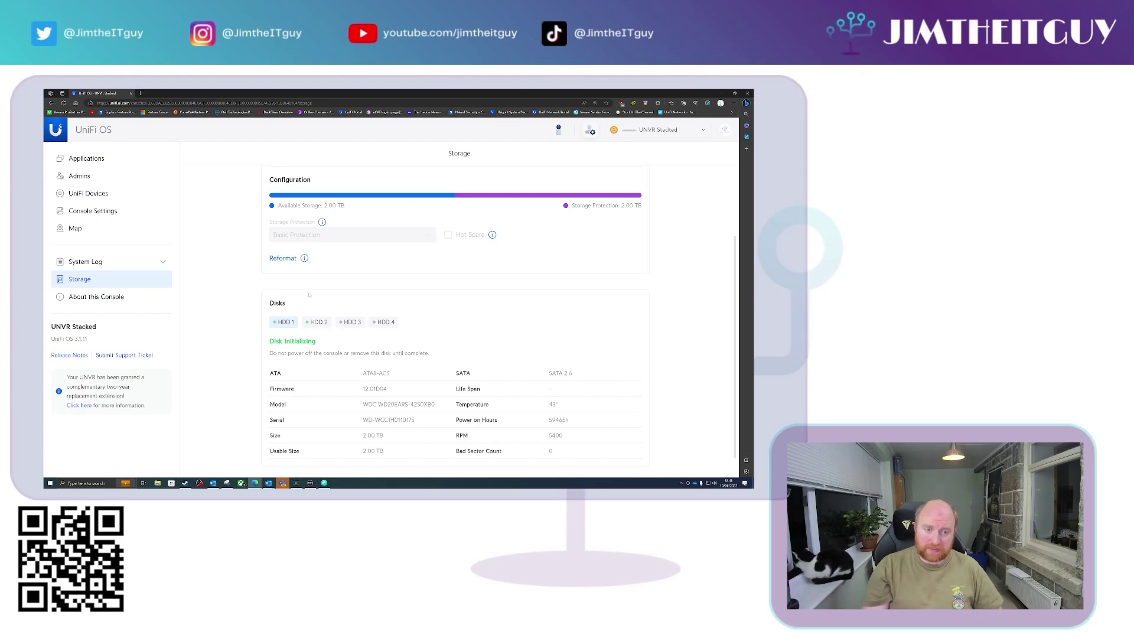
{"action": "mouse_move", "coordinate": [322, 222]}
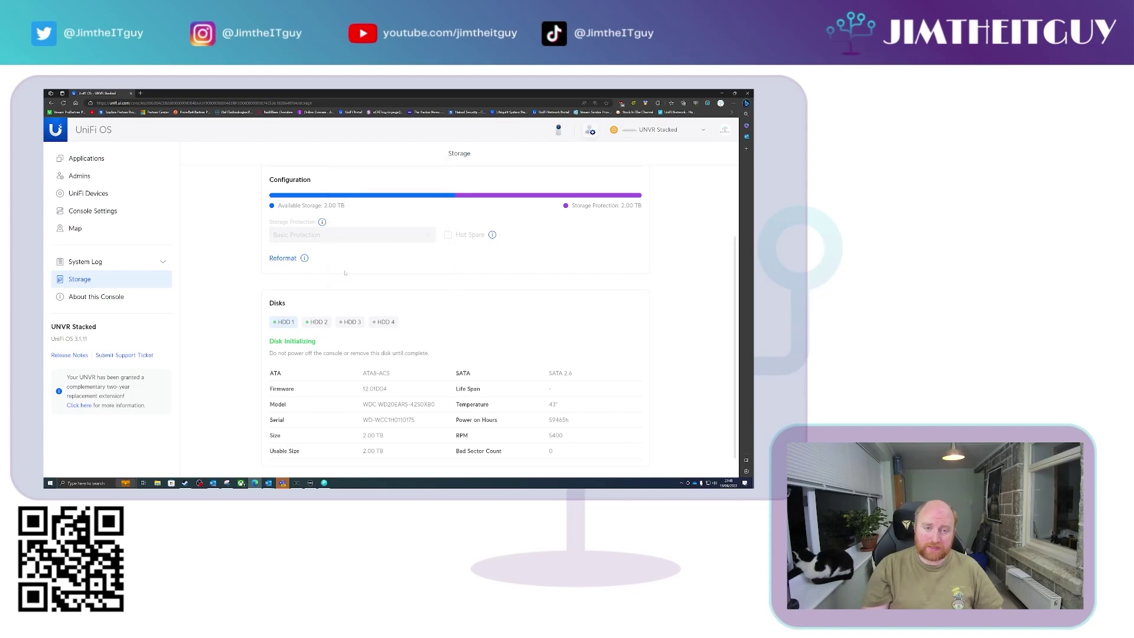
{"action": "scroll", "coordinate": [345, 272], "scroll_direction": "up", "scroll_amount": 1}
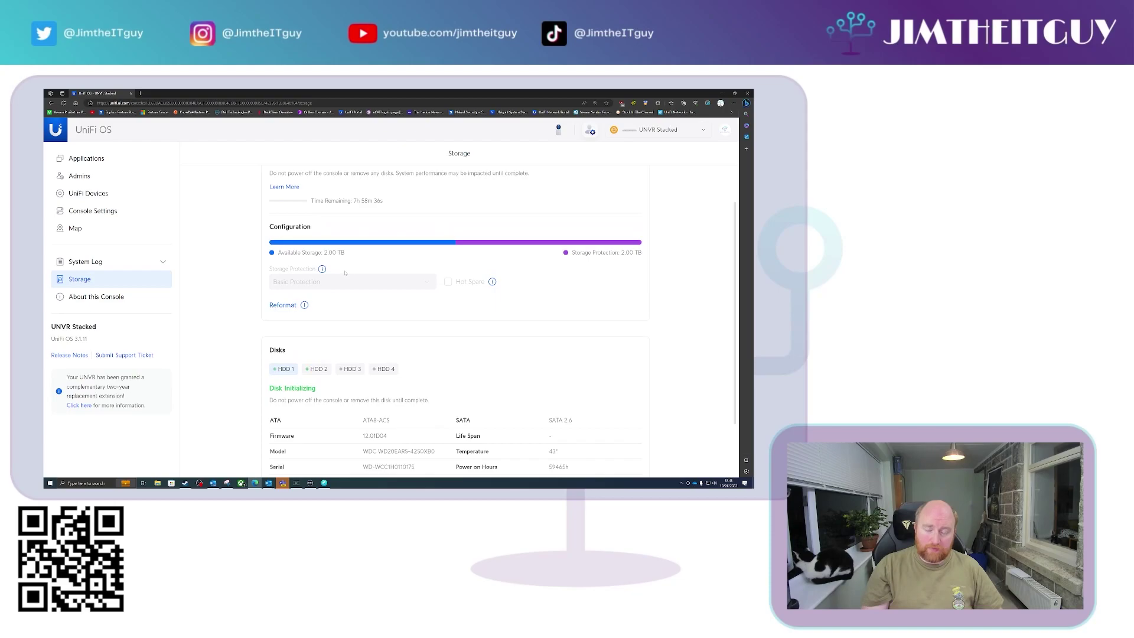
{"action": "scroll", "coordinate": [369, 269], "scroll_direction": "up", "scroll_amount": 1}
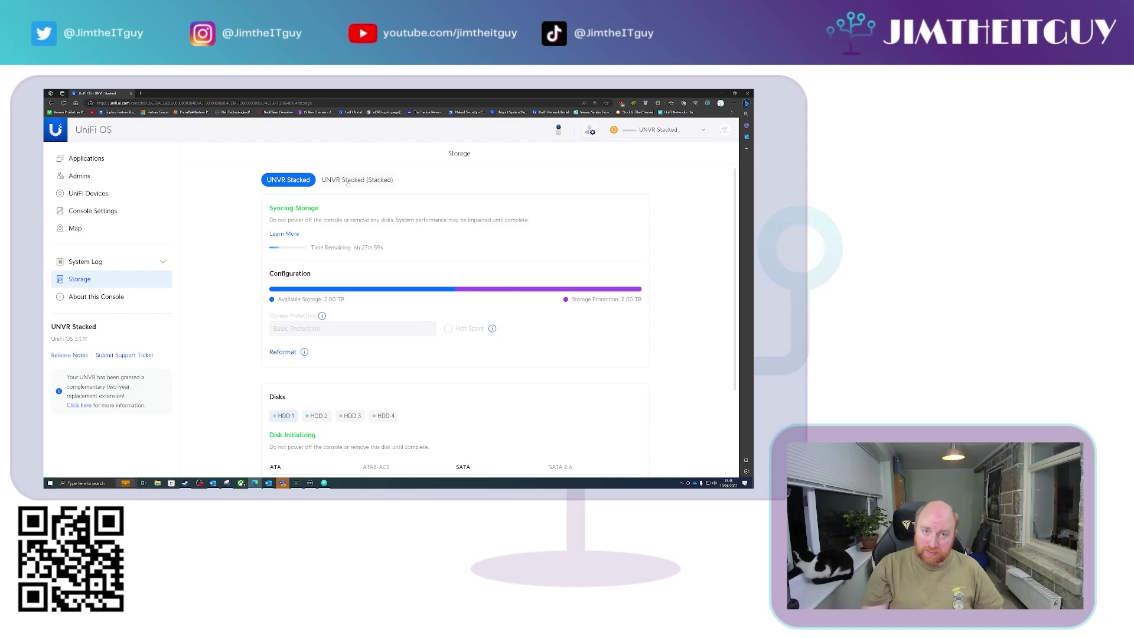
{"action": "left_click", "coordinate": [348, 182]}
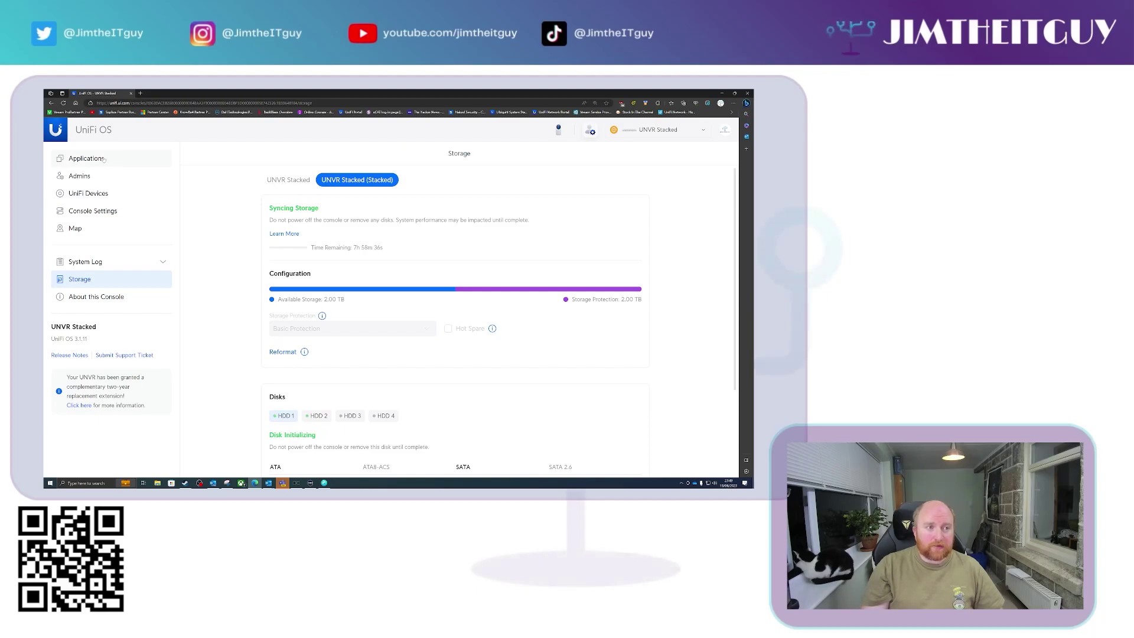
Open About this Console and compare the hardware details of both stacked UNVRs
{"action": "left_click", "coordinate": [120, 299]}
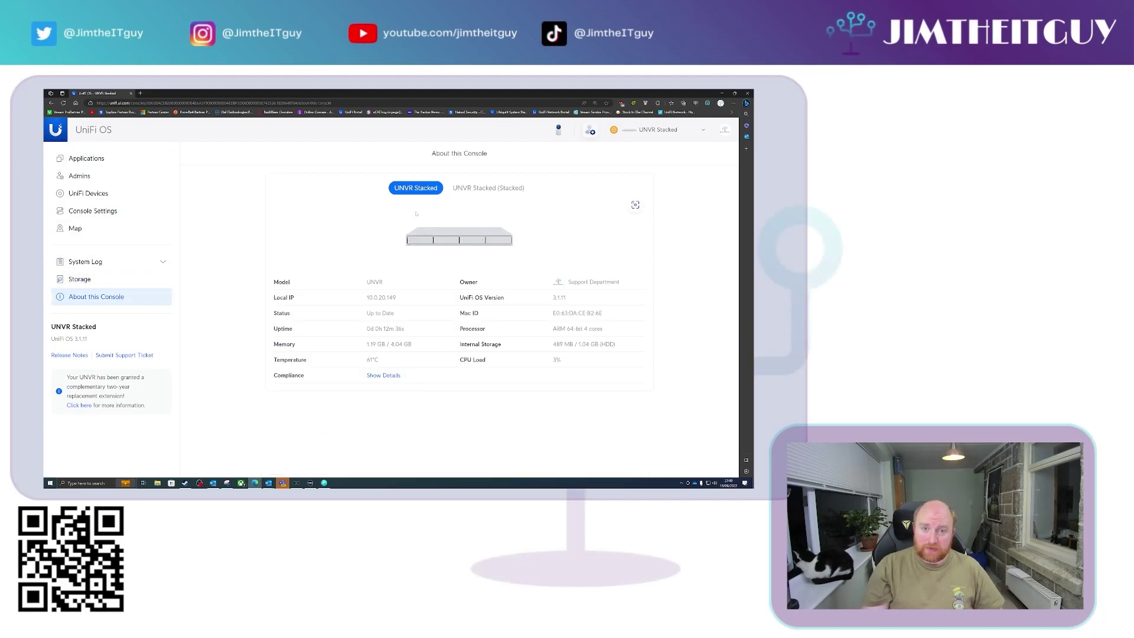
{"action": "left_click", "coordinate": [477, 189]}
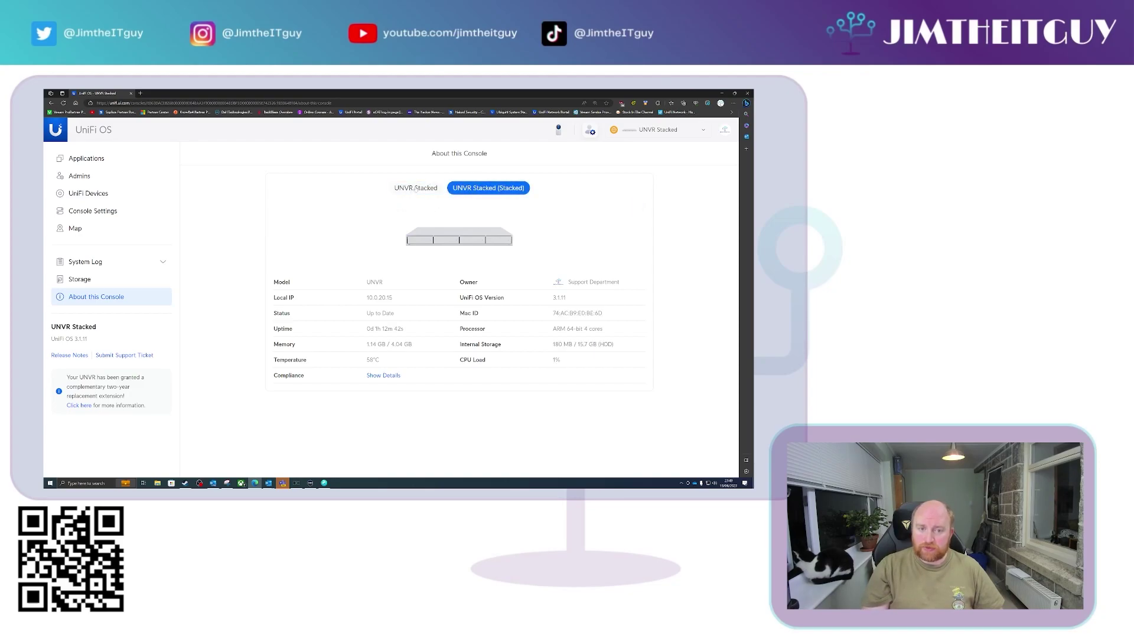
{"action": "left_click", "coordinate": [415, 188]}
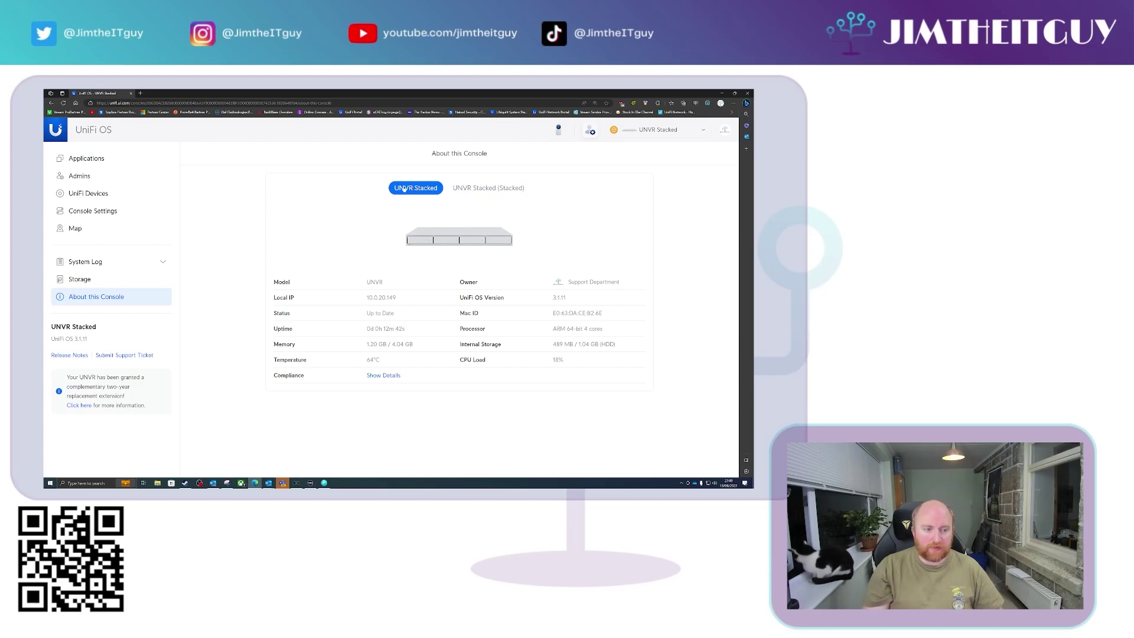
Open Protect, compare UNVR E:6D and UNVR 2:6E stats, then show the device list
{"action": "key", "text": "alt+Left"}
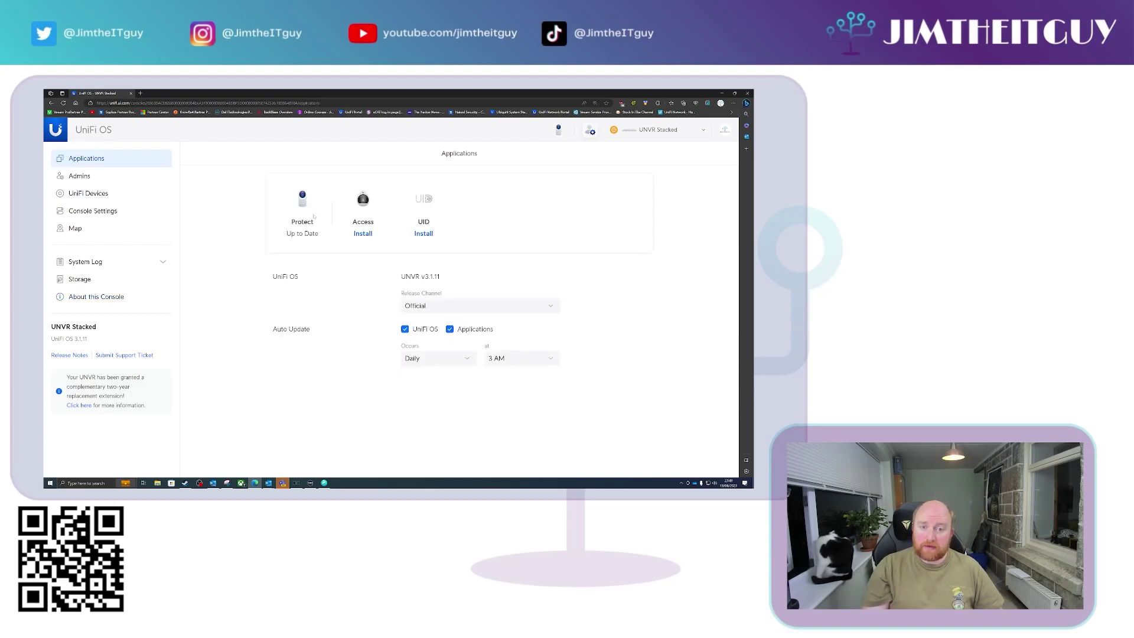
{"action": "left_click", "coordinate": [302, 201]}
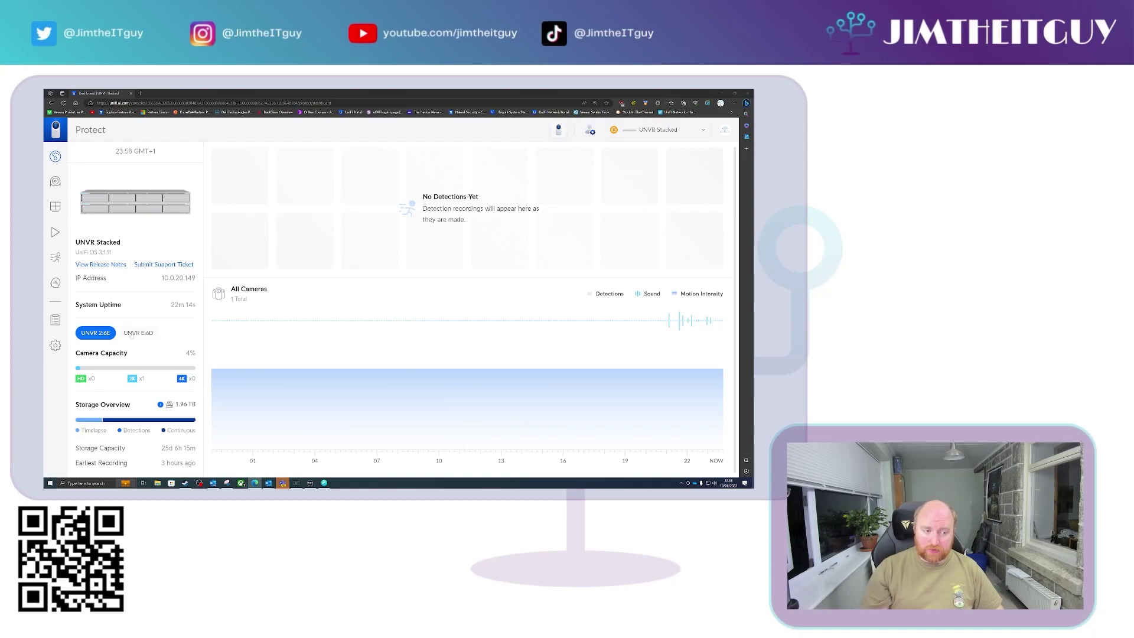
{"action": "left_click", "coordinate": [131, 334]}
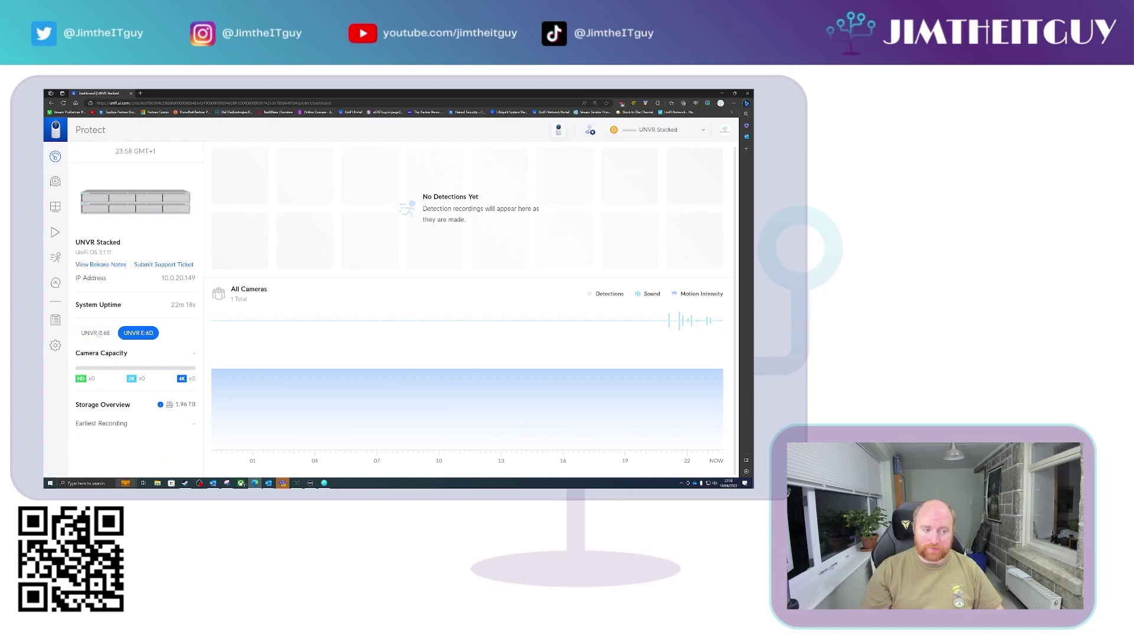
{"action": "left_click", "coordinate": [98, 334]}
{"action": "mouse_move", "coordinate": [80, 369]}
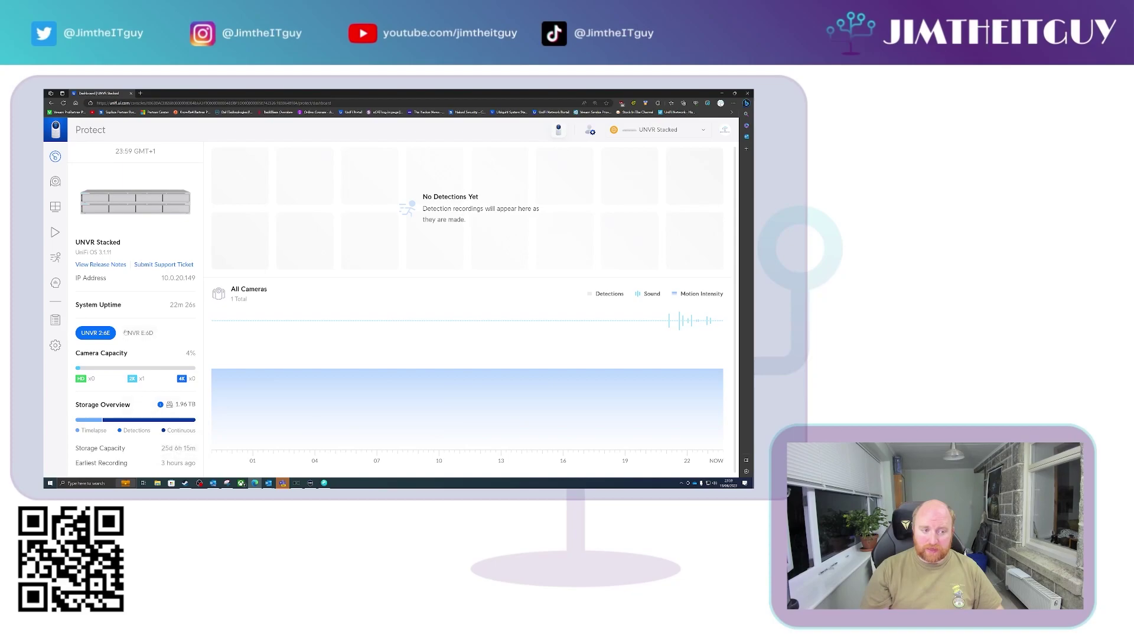
{"action": "left_click", "coordinate": [137, 333]}
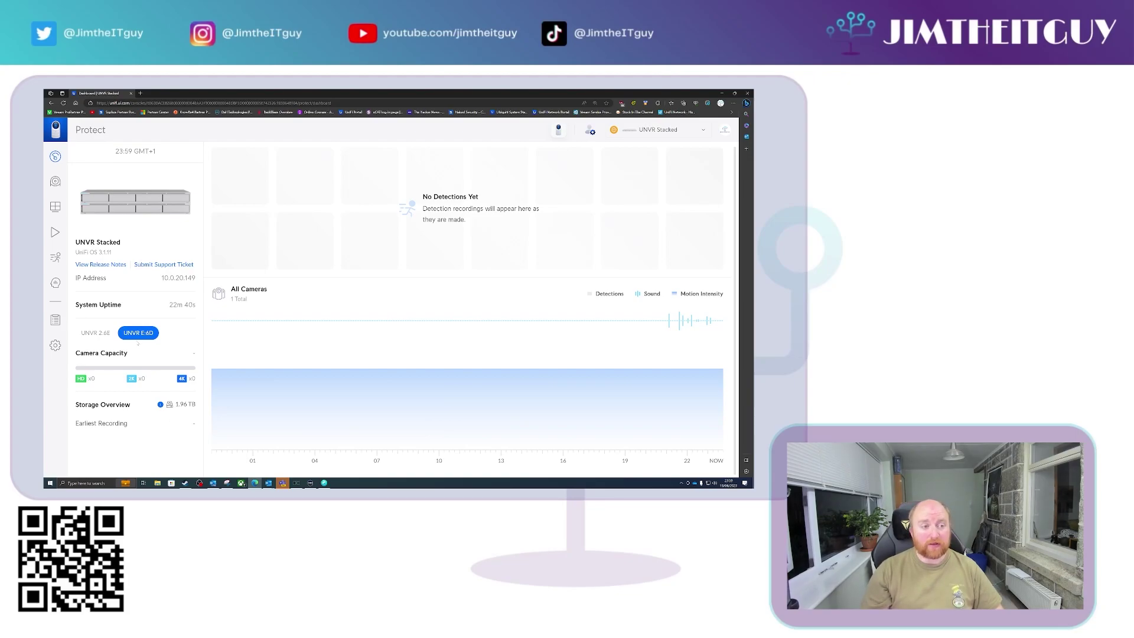
{"action": "left_click", "coordinate": [95, 334]}
{"action": "left_click", "coordinate": [135, 201]}
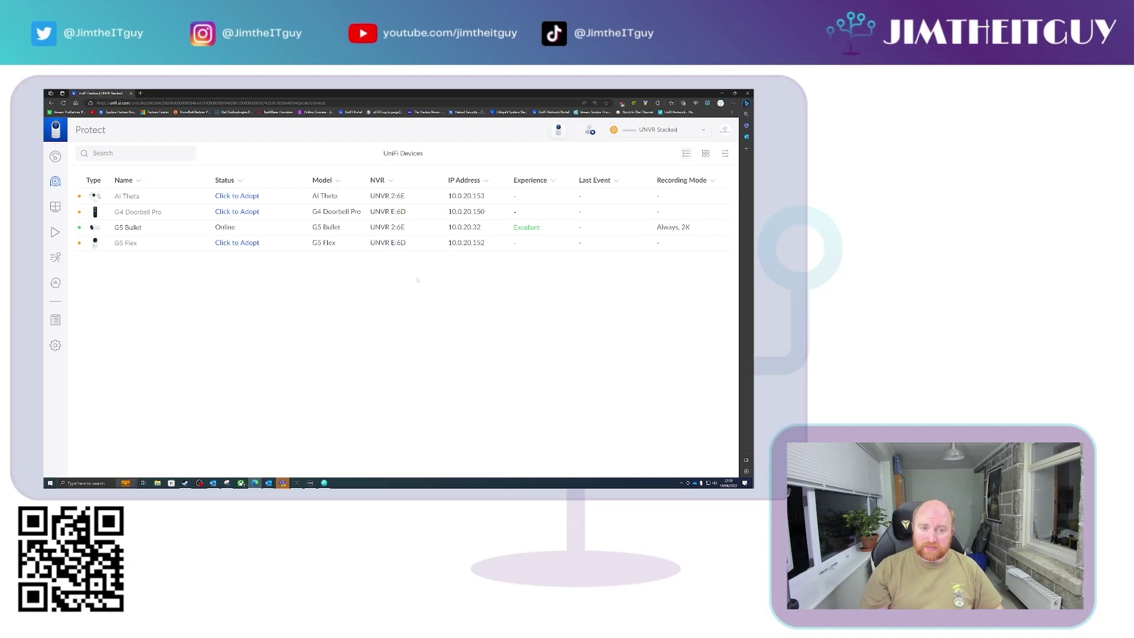
Adopt the G5 Flex, then cancel its reassignment to UNVR 2:6E, keeping it on UNVR E:6D
{"action": "mouse_move", "coordinate": [412, 230]}
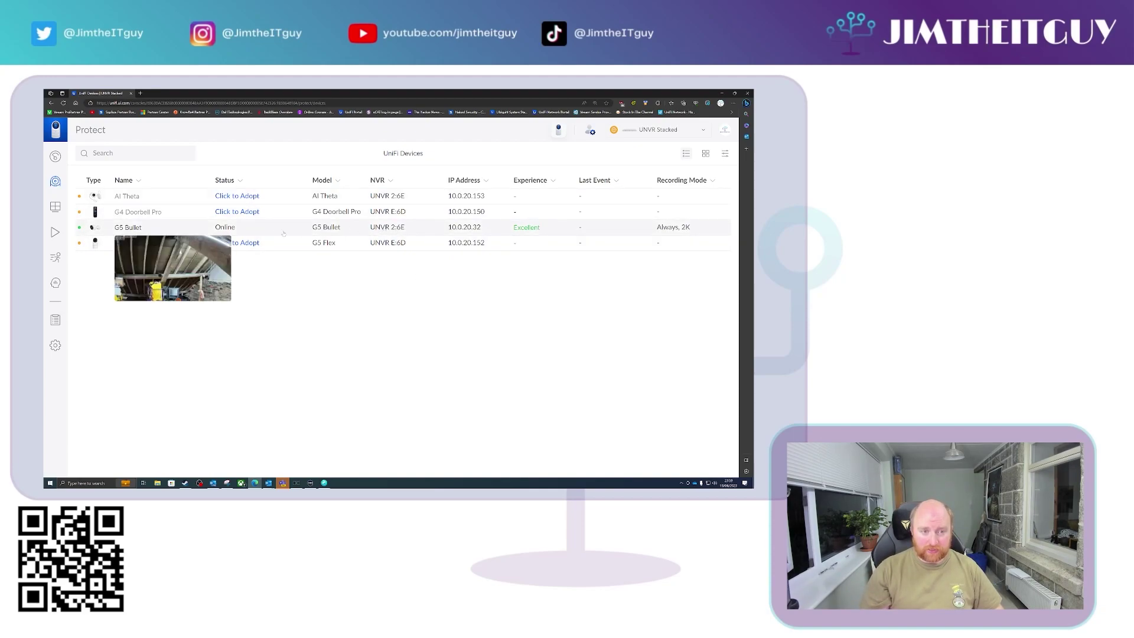
{"action": "left_click", "coordinate": [235, 243]}
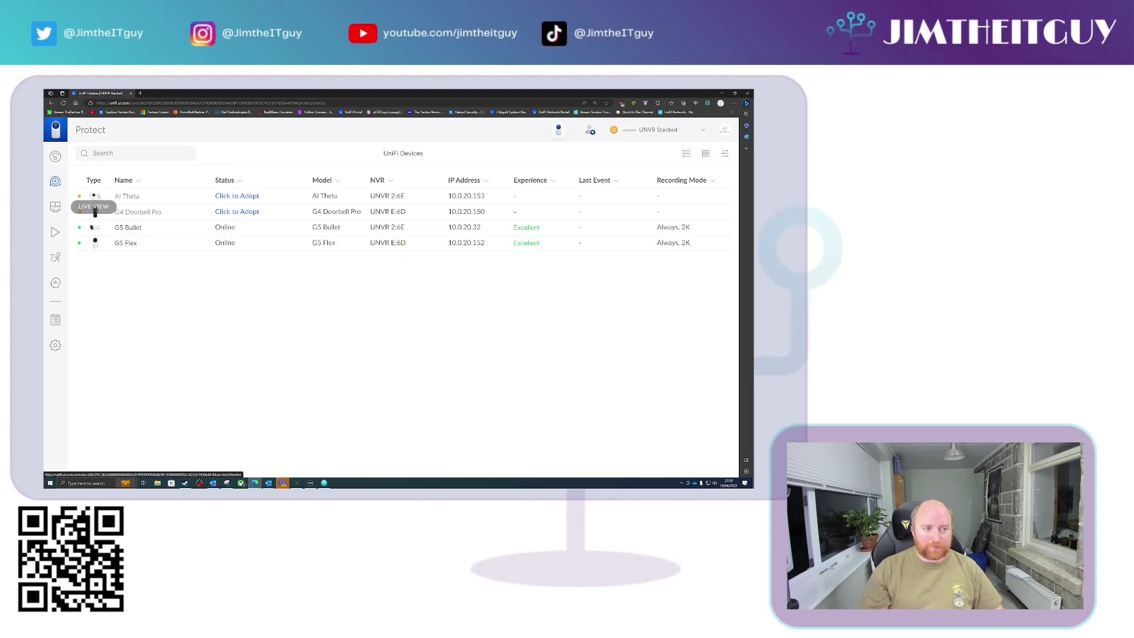
{"action": "left_click", "coordinate": [284, 247]}
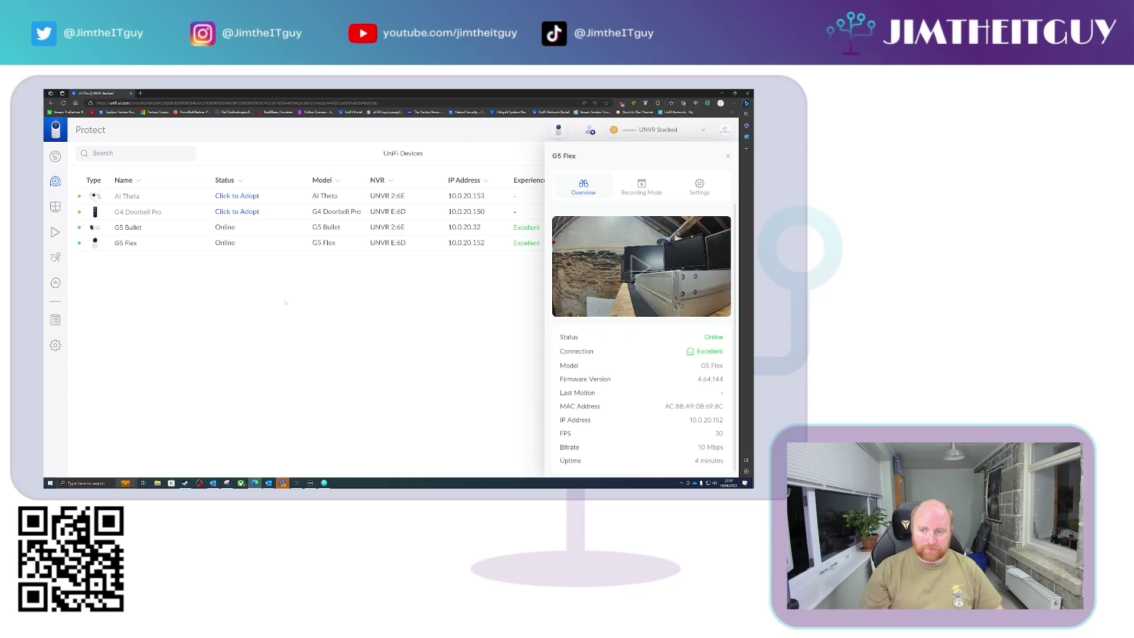
{"action": "left_click", "coordinate": [700, 188]}
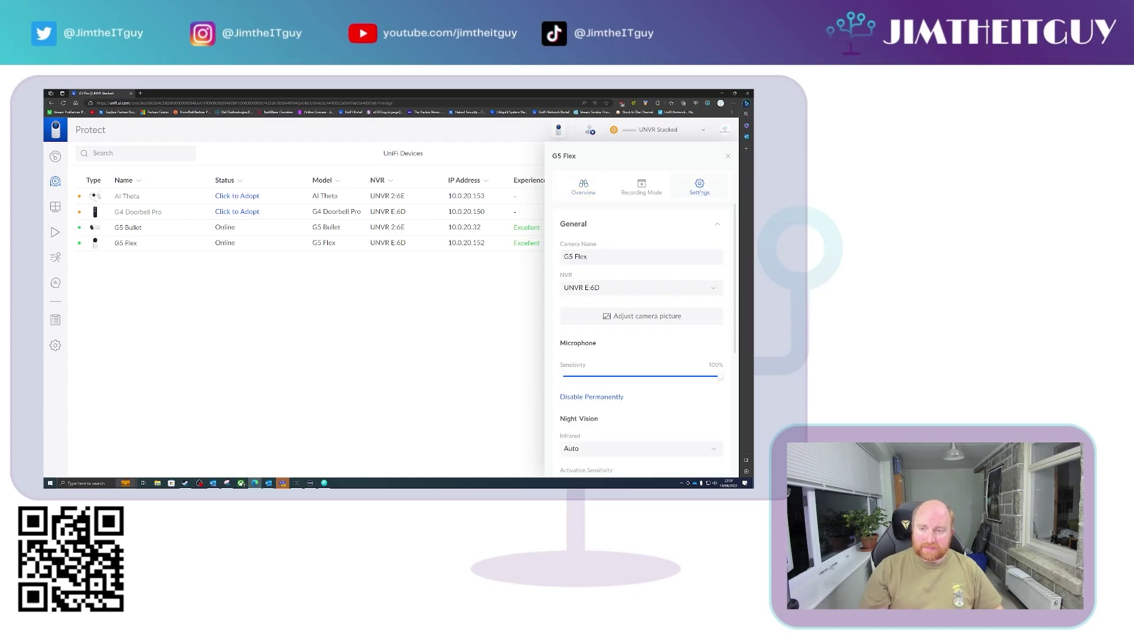
{"action": "left_click", "coordinate": [605, 288]}
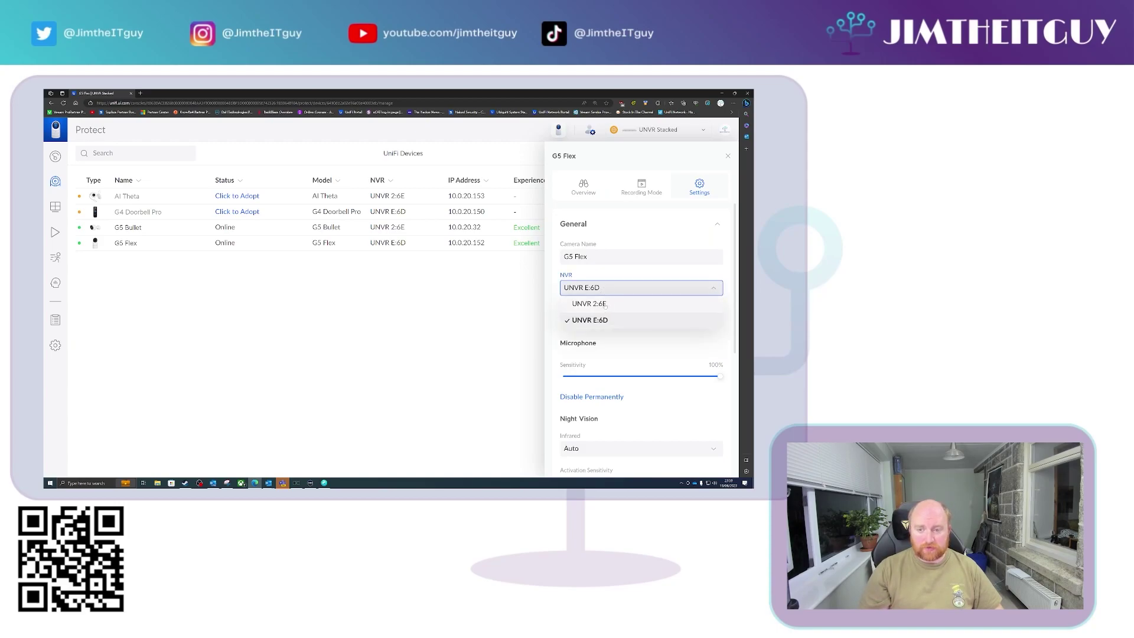
{"action": "left_click", "coordinate": [606, 304]}
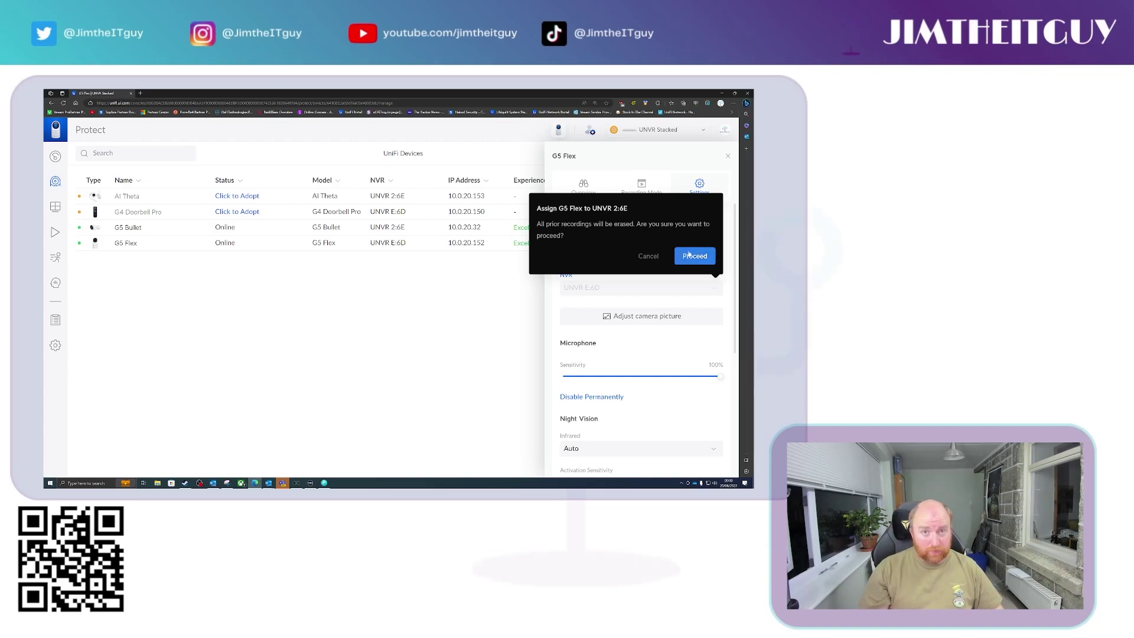
{"action": "left_click", "coordinate": [645, 257]}
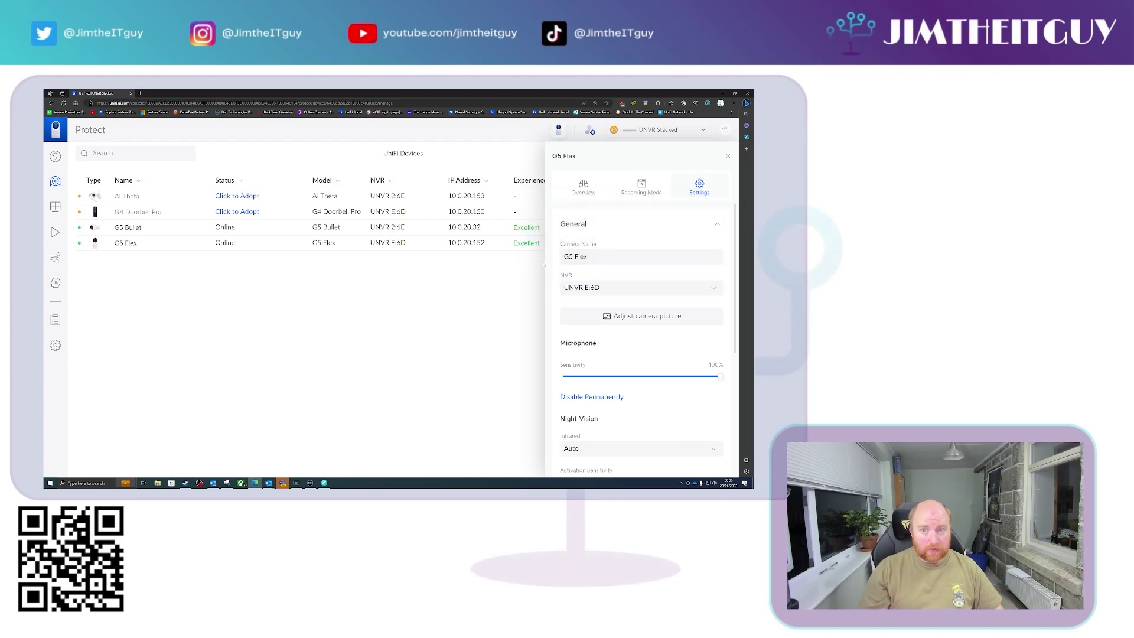
{"action": "left_click", "coordinate": [727, 156]}
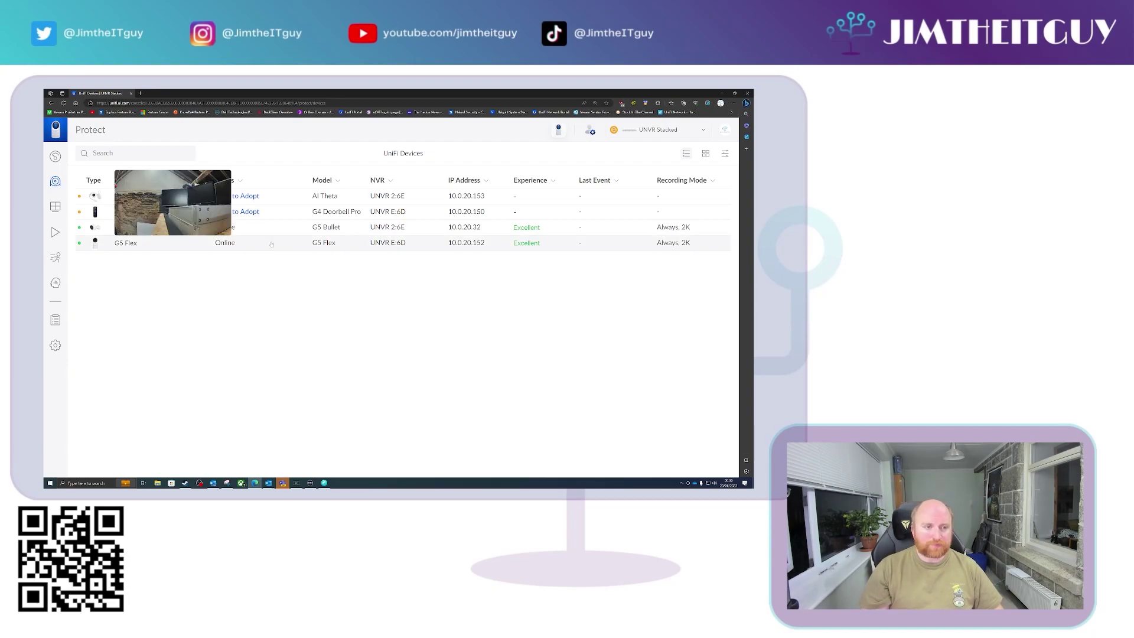
Adopt the G4 Doorbell Pro camera onto UNVR E:6D
{"action": "left_click", "coordinate": [243, 212]}
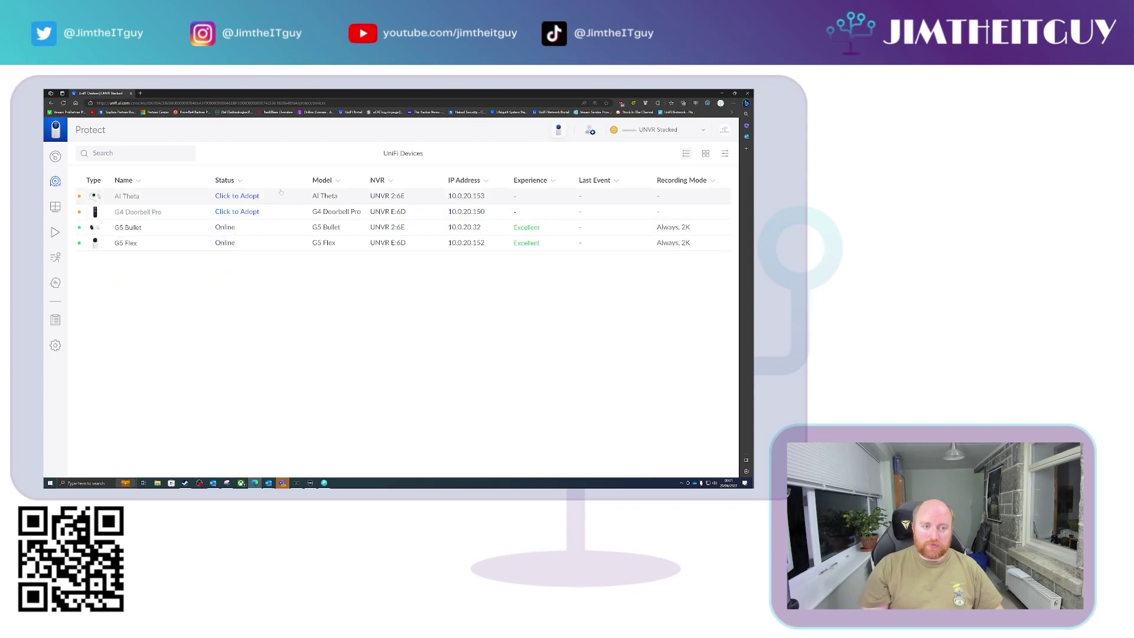
Adopt the AI Theta camera onto UNVR 2:6E
{"action": "left_click", "coordinate": [248, 197]}
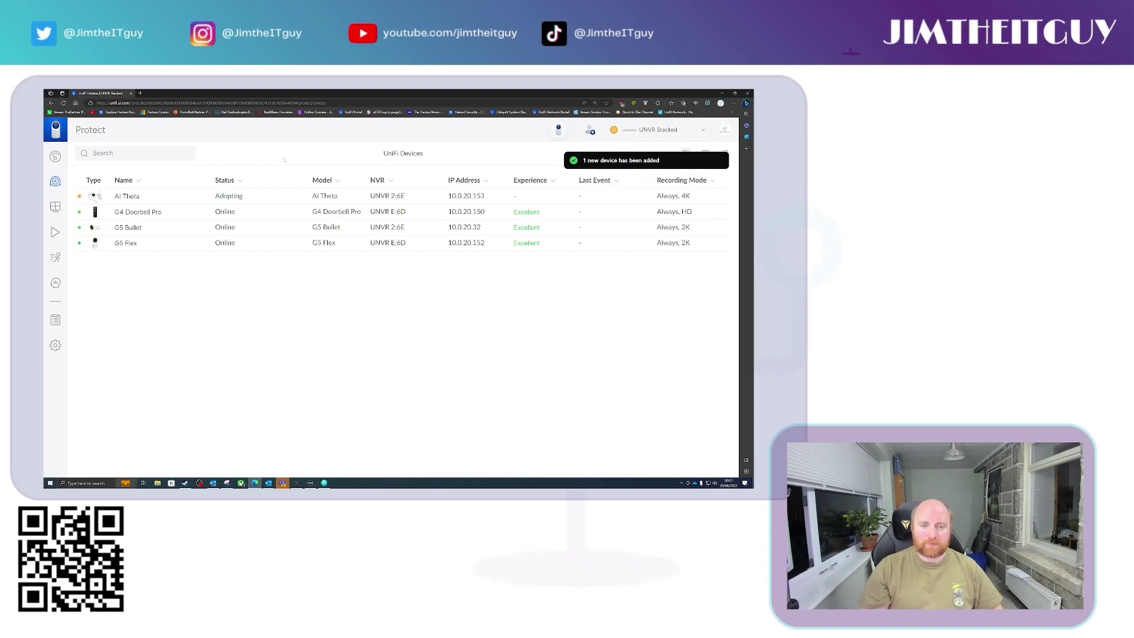
Check the UNVR E:6D live view, then create a blank four-tile New Live View
{"action": "left_click", "coordinate": [95, 211]}
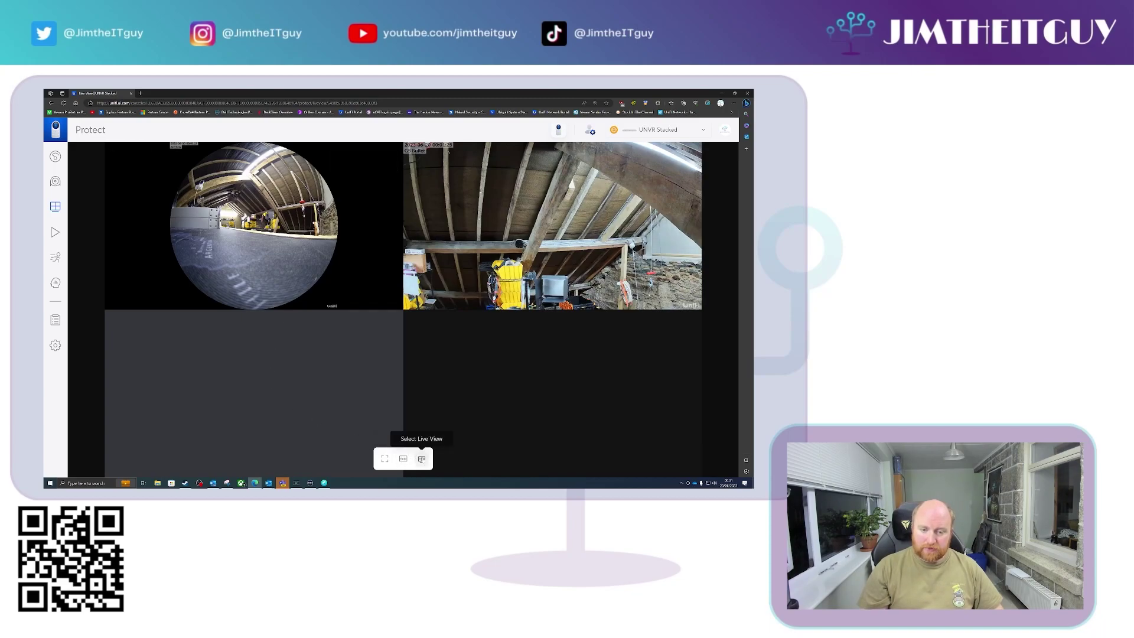
{"action": "left_click", "coordinate": [422, 459]}
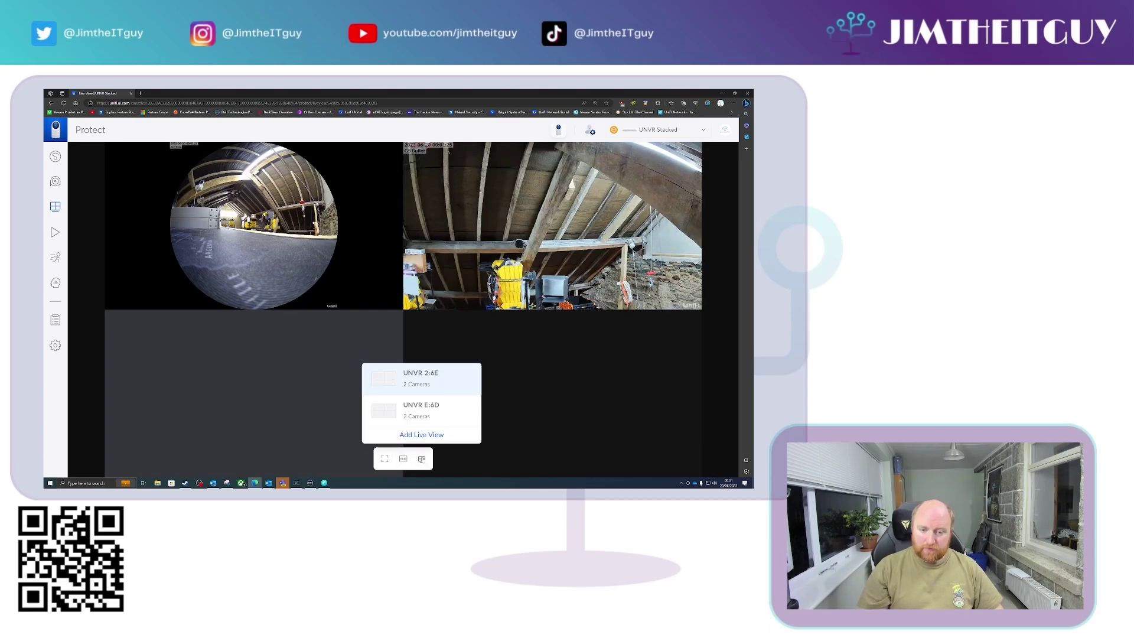
{"action": "left_click", "coordinate": [421, 410]}
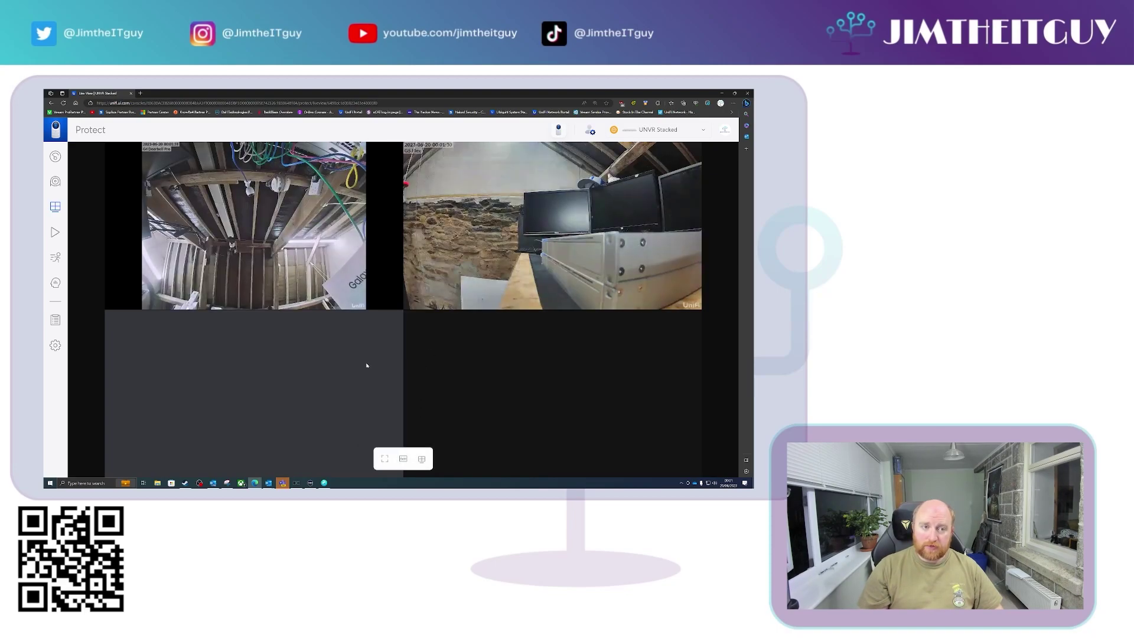
{"action": "mouse_move", "coordinate": [295, 251]}
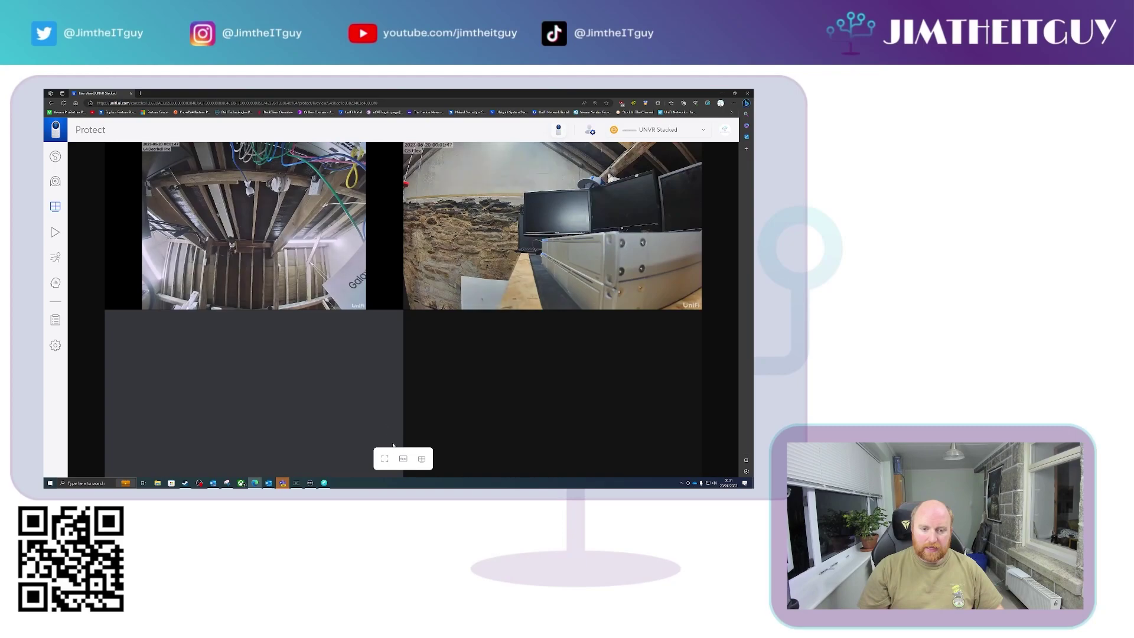
{"action": "left_click", "coordinate": [422, 459]}
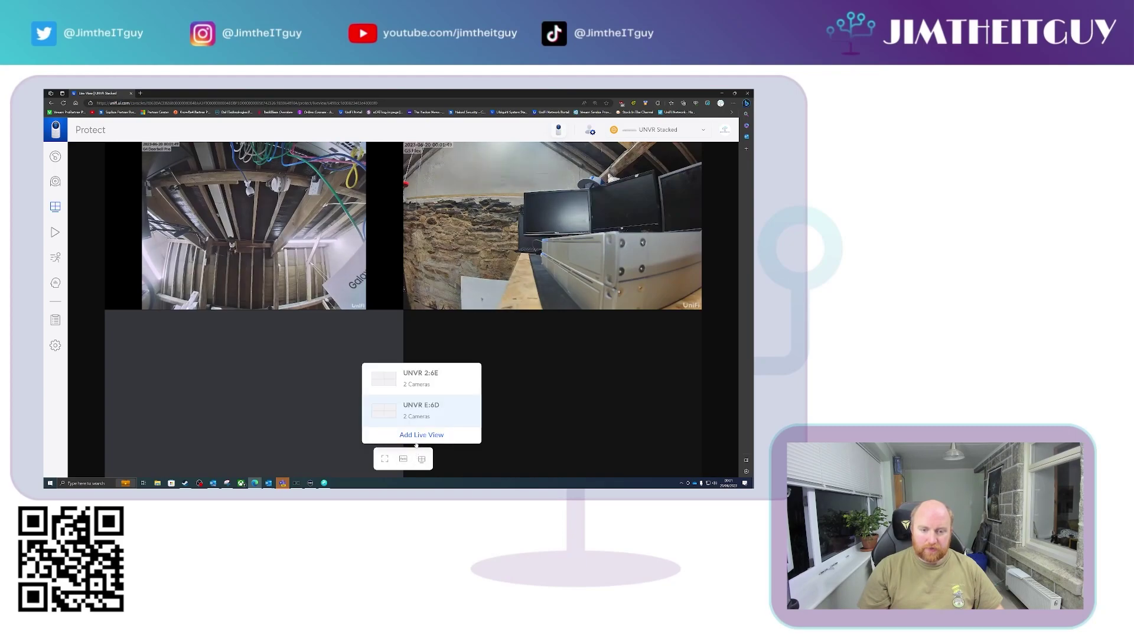
{"action": "left_click", "coordinate": [423, 435]}
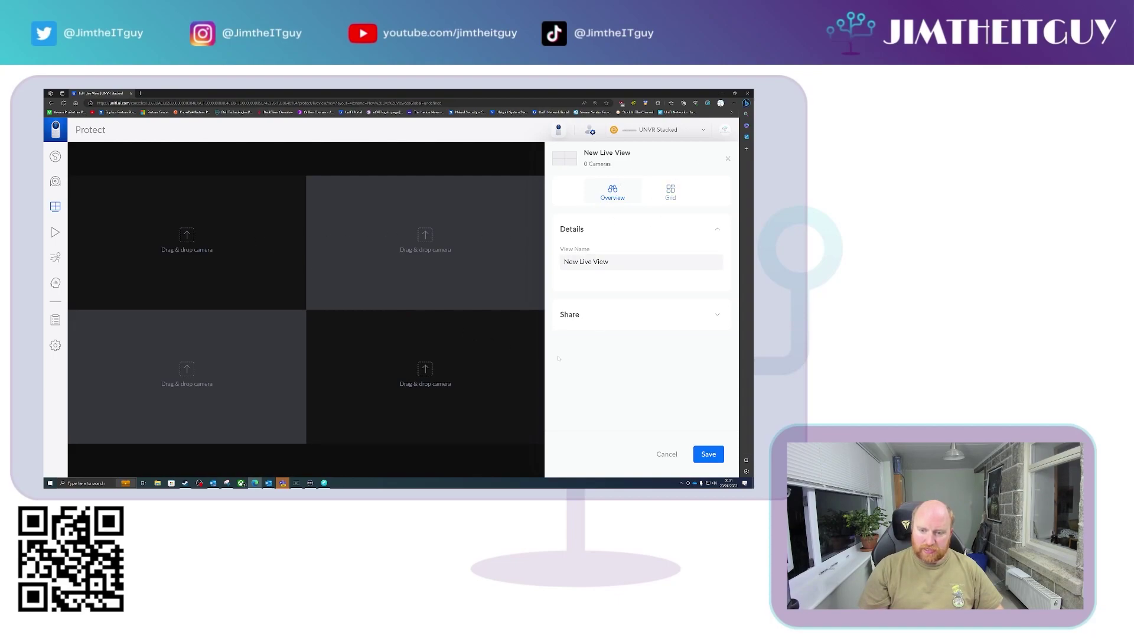
Put G4 Doorbell Pro and AI Theta in the top tiles, G5 Flex and G5 Bullet below, and save
{"action": "left_click", "coordinate": [618, 317]}
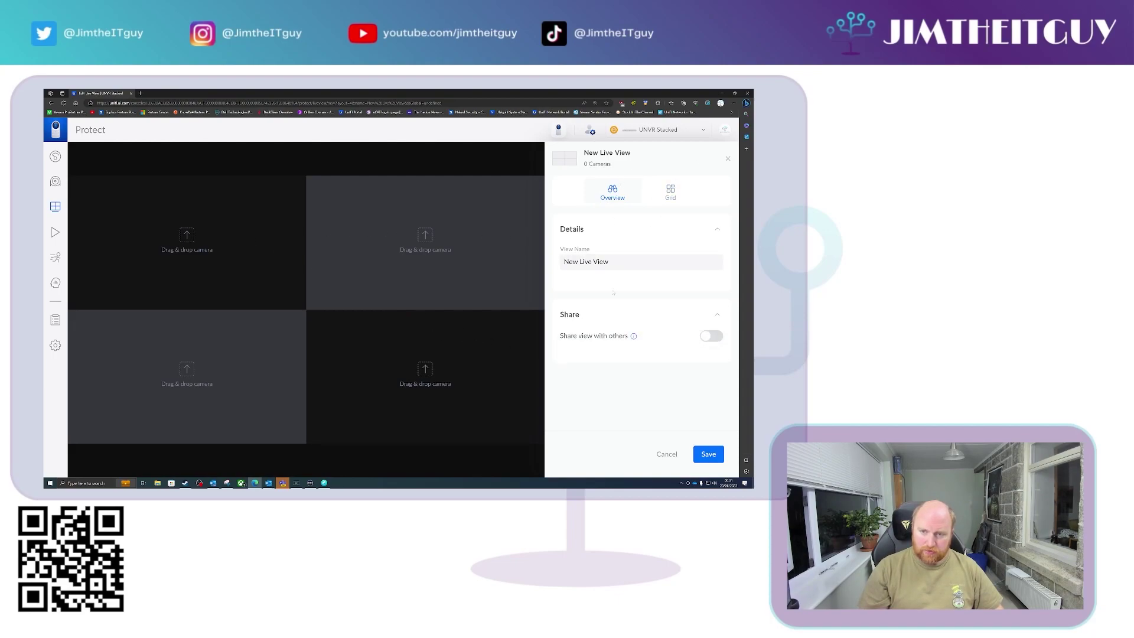
{"action": "left_click", "coordinate": [669, 194]}
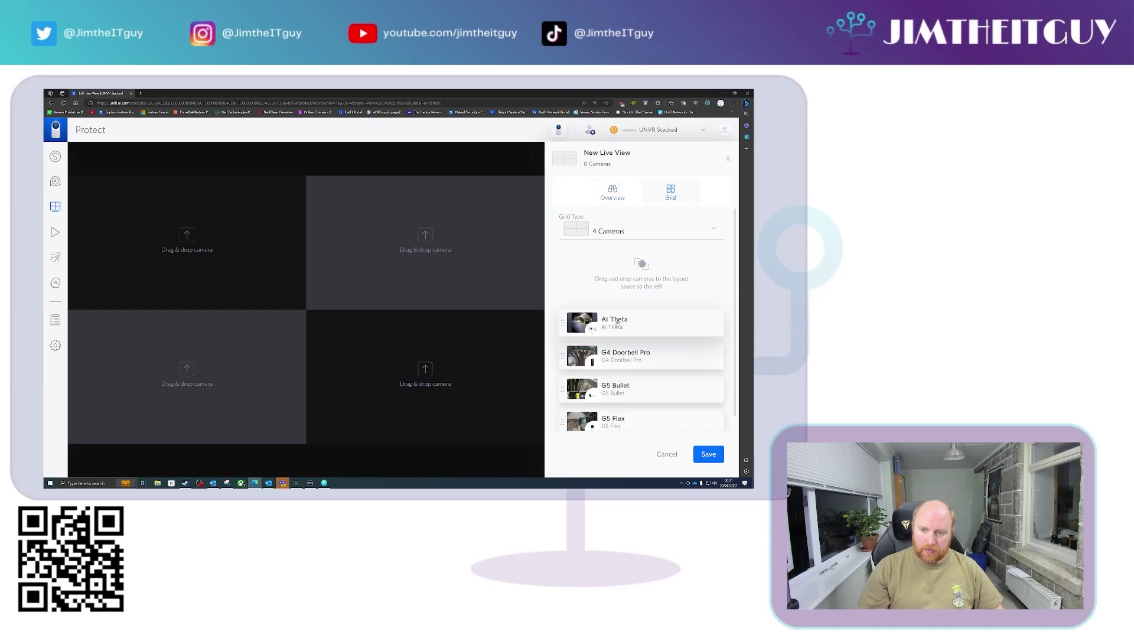
{"action": "left_click_drag", "start_coordinate": [592, 328], "coordinate": [426, 243]}
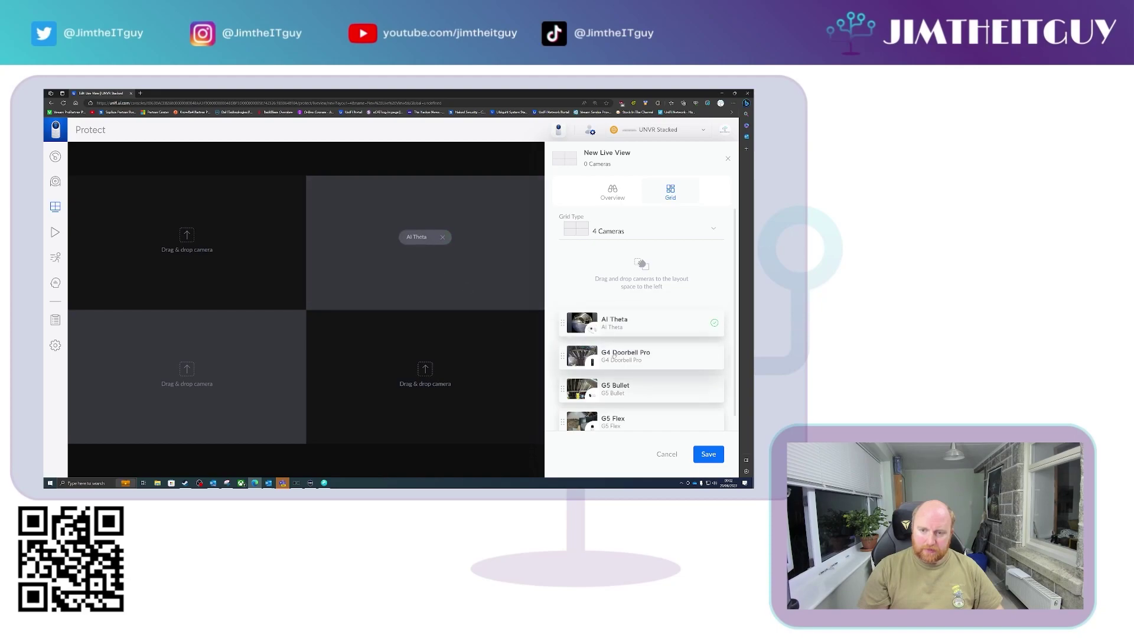
{"action": "left_click_drag", "start_coordinate": [591, 357], "coordinate": [260, 257]}
{"action": "left_click_drag", "start_coordinate": [585, 387], "coordinate": [440, 373]}
{"action": "left_click_drag", "start_coordinate": [610, 417], "coordinate": [236, 375]}
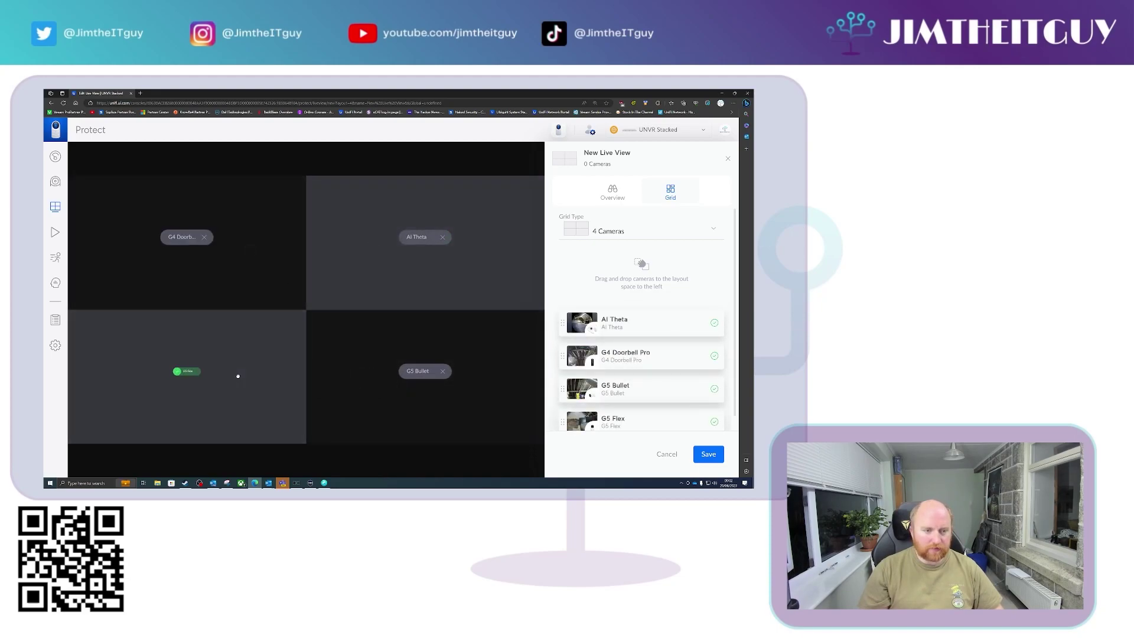
{"action": "left_click", "coordinate": [708, 453]}
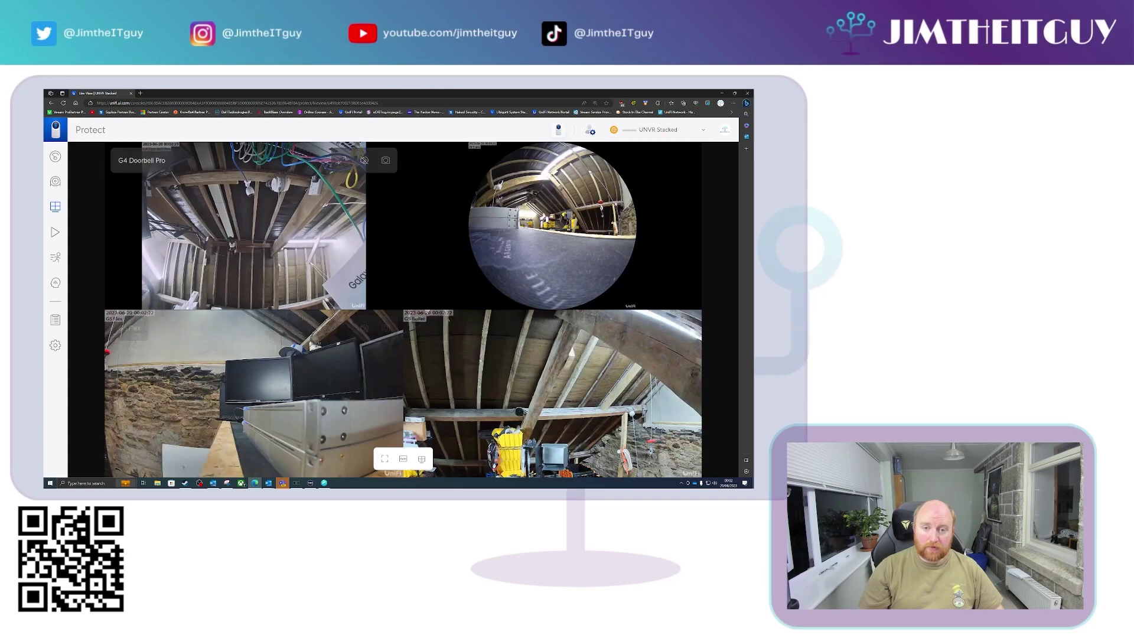
On the Protect dashboard, check capacity and storage for UNVR 2:6E and UNVR E:6D
{"action": "left_click", "coordinate": [55, 156]}
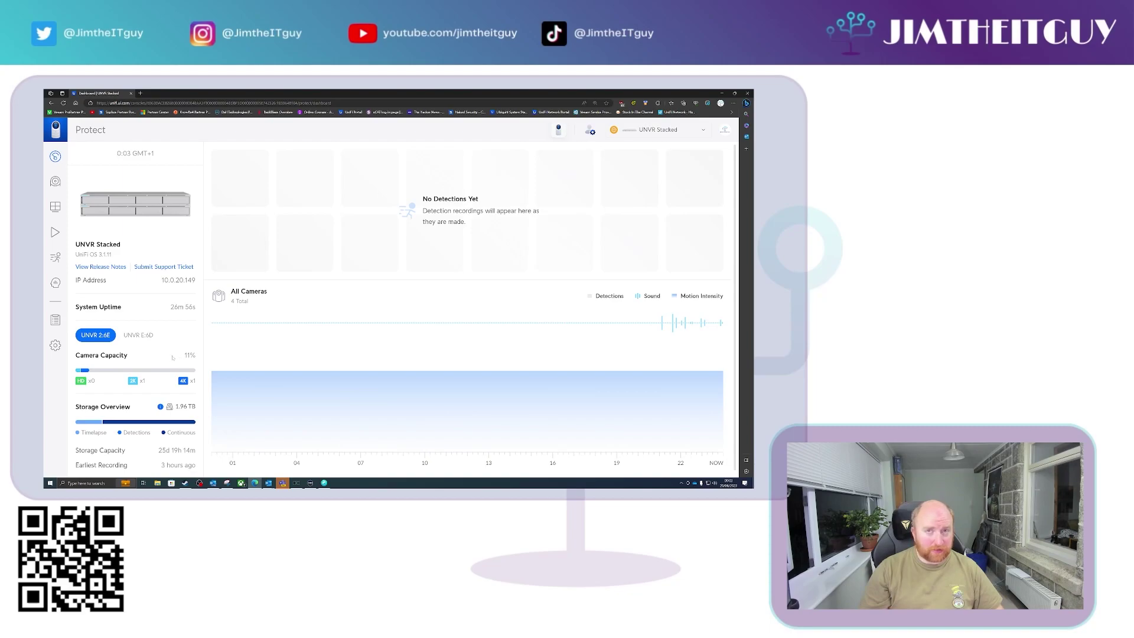
{"action": "left_click", "coordinate": [138, 334]}
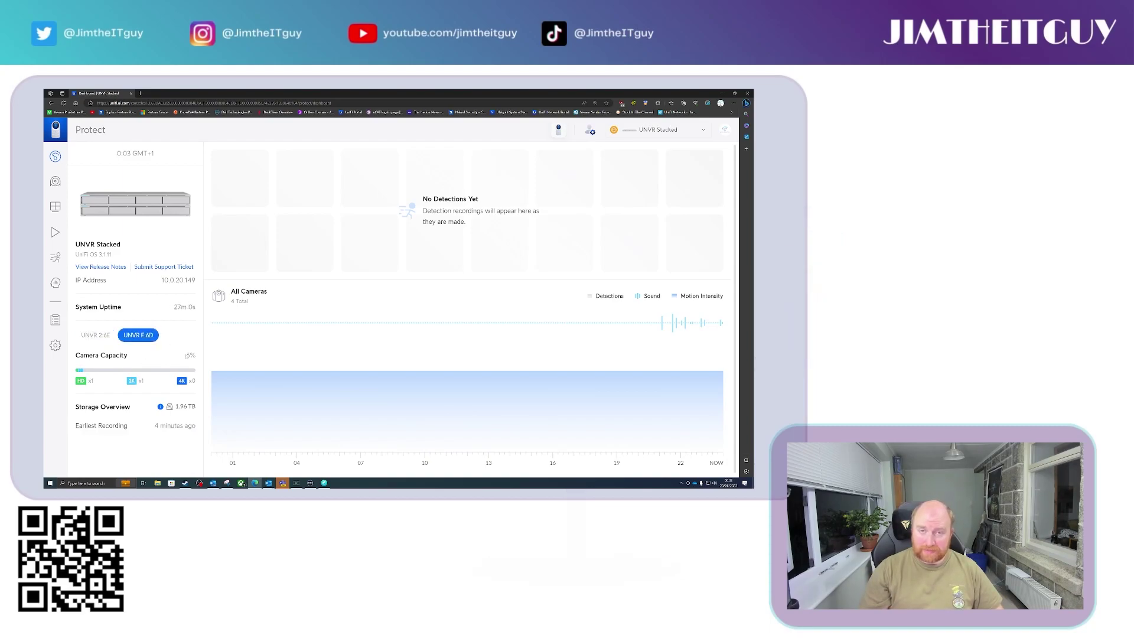
{"action": "mouse_move", "coordinate": [78, 373]}
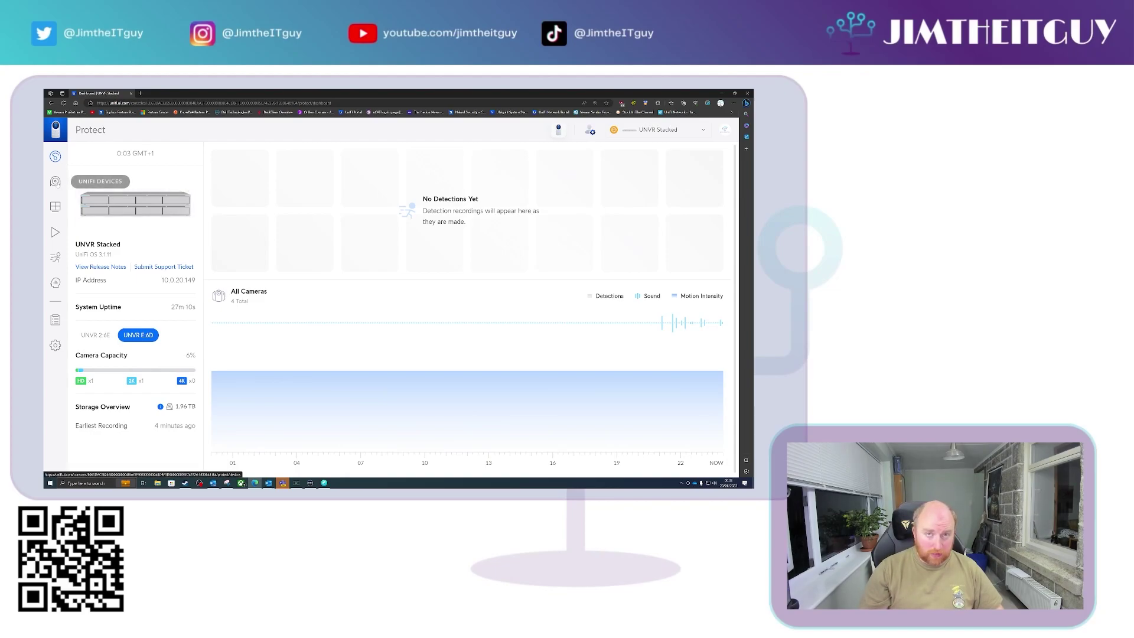
{"action": "mouse_move", "coordinate": [155, 371]}
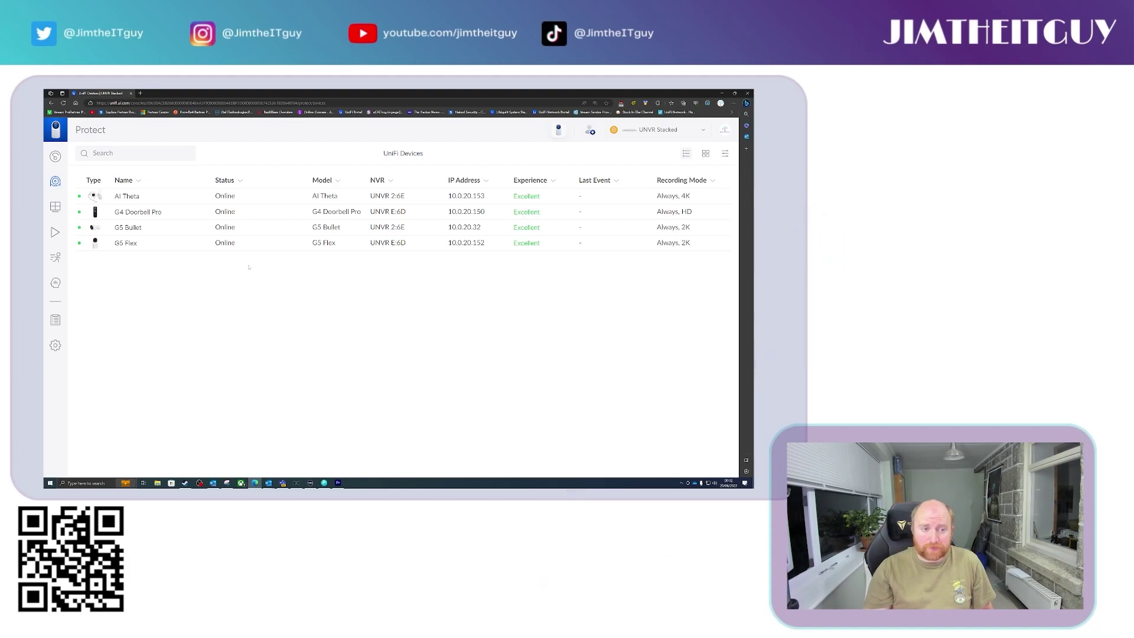
Reassign G5 Flex to UNVR 2:6E in its settings, accepting that its recordings are erased
{"action": "mouse_move", "coordinate": [256, 245]}
{"action": "left_click", "coordinate": [256, 245]}
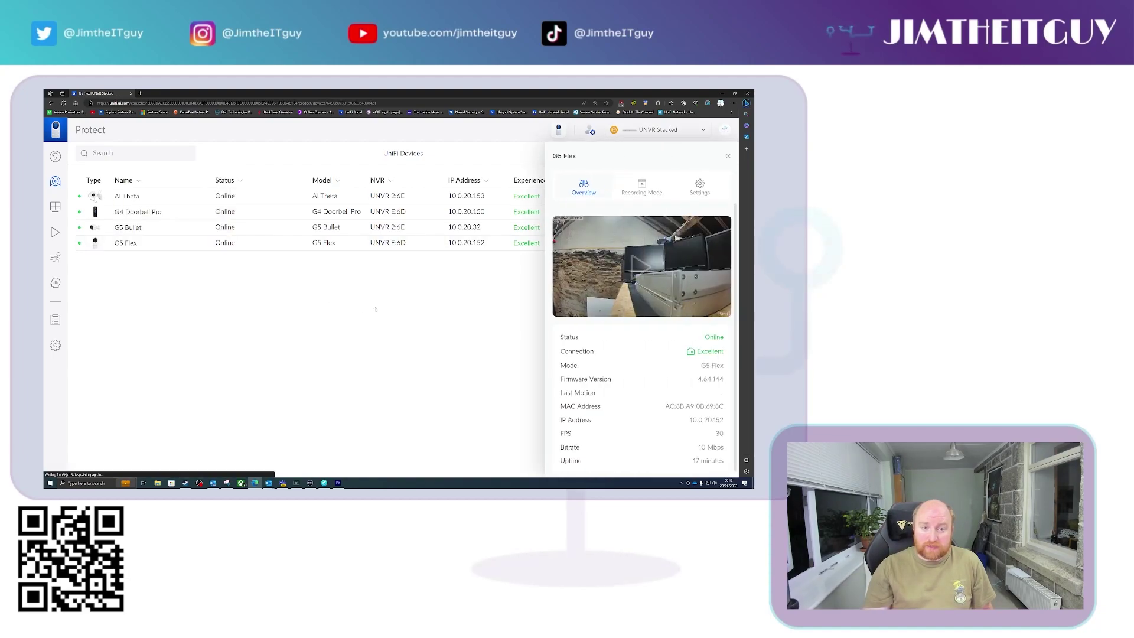
{"action": "left_click", "coordinate": [699, 187]}
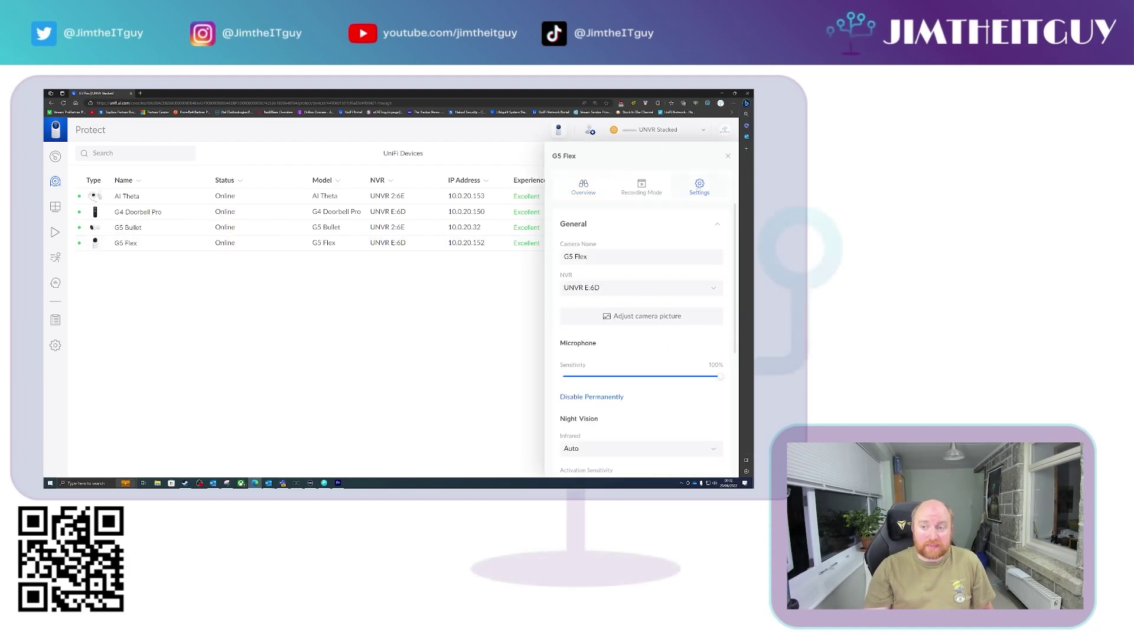
{"action": "left_click", "coordinate": [601, 288]}
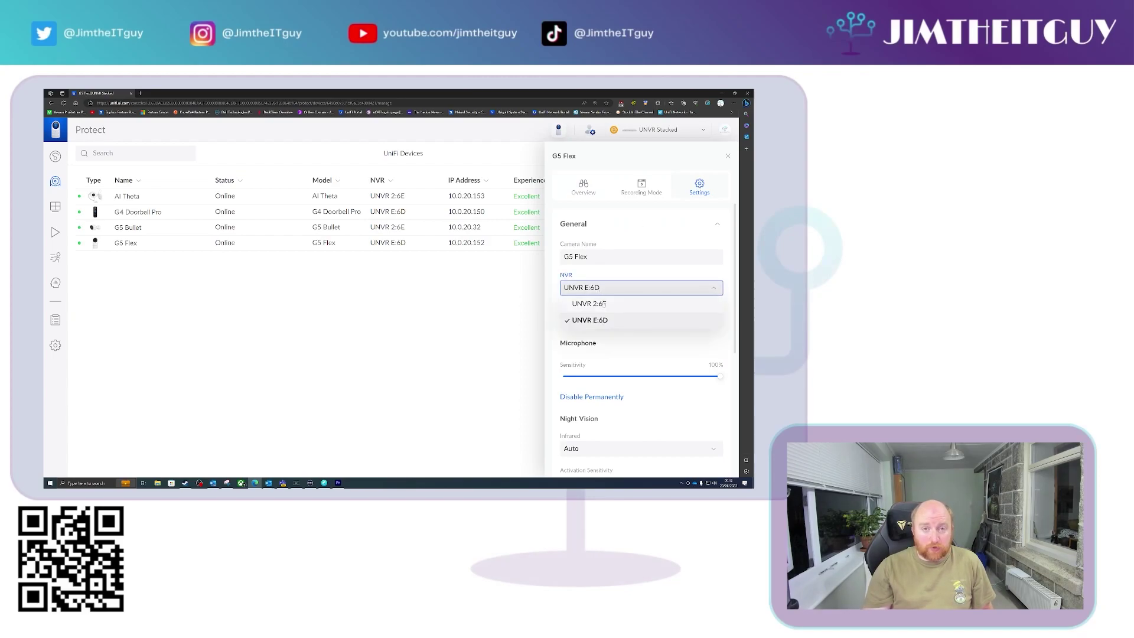
{"action": "left_click", "coordinate": [591, 304]}
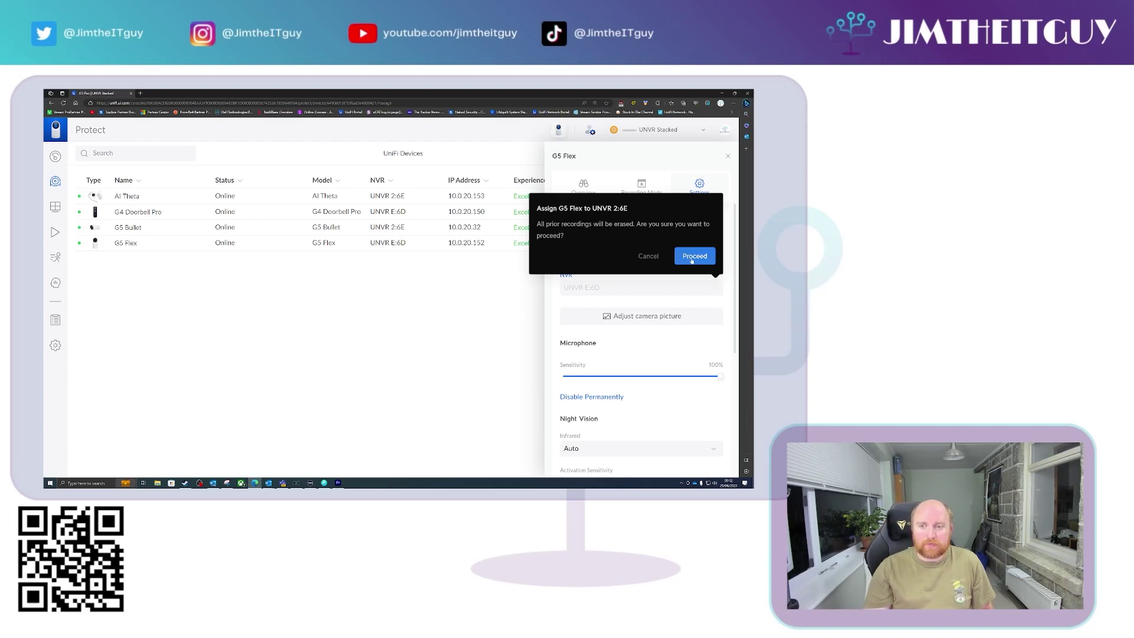
{"action": "left_click", "coordinate": [693, 258]}
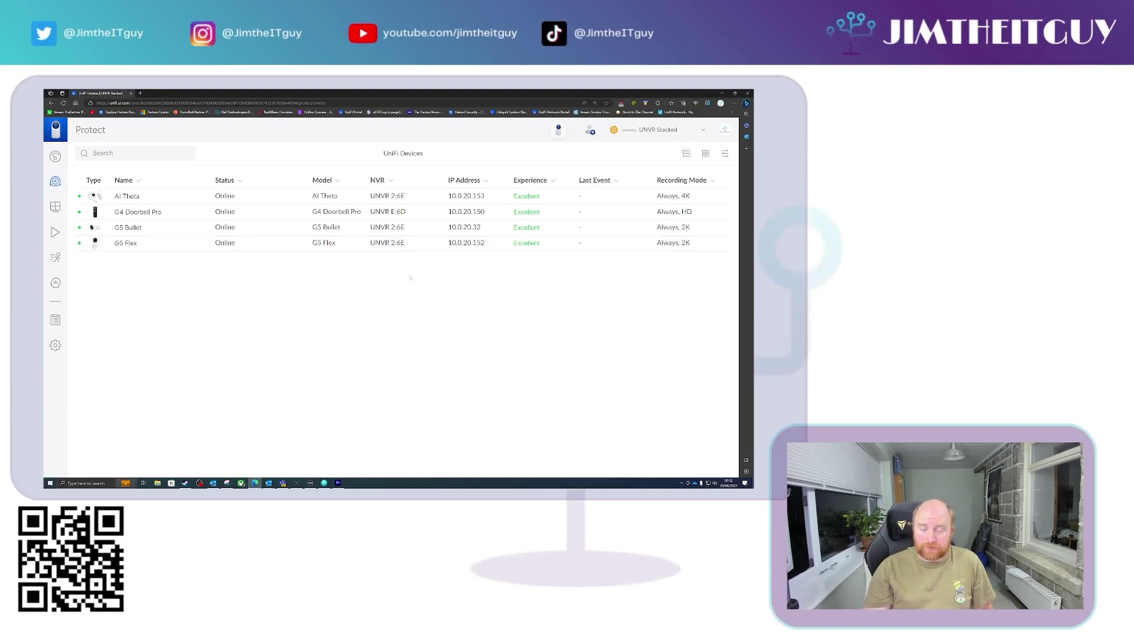
Reassign G5 Flex back to UNVR E:6D and confirm the move
{"action": "left_click", "coordinate": [431, 243]}
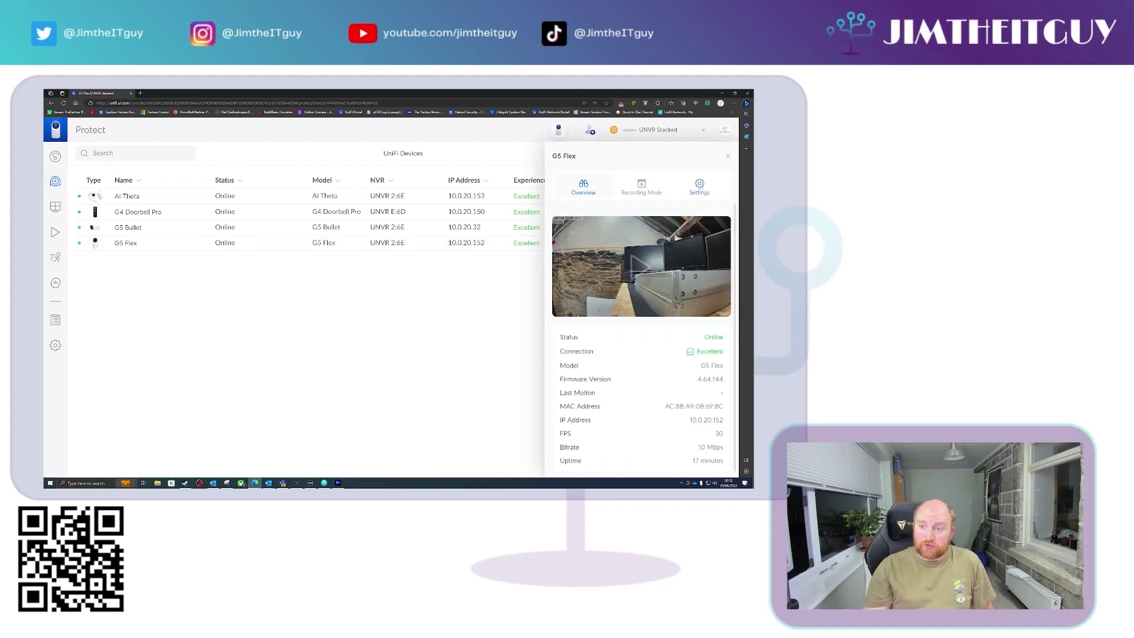
{"action": "left_click", "coordinate": [699, 186]}
{"action": "left_click", "coordinate": [644, 288]}
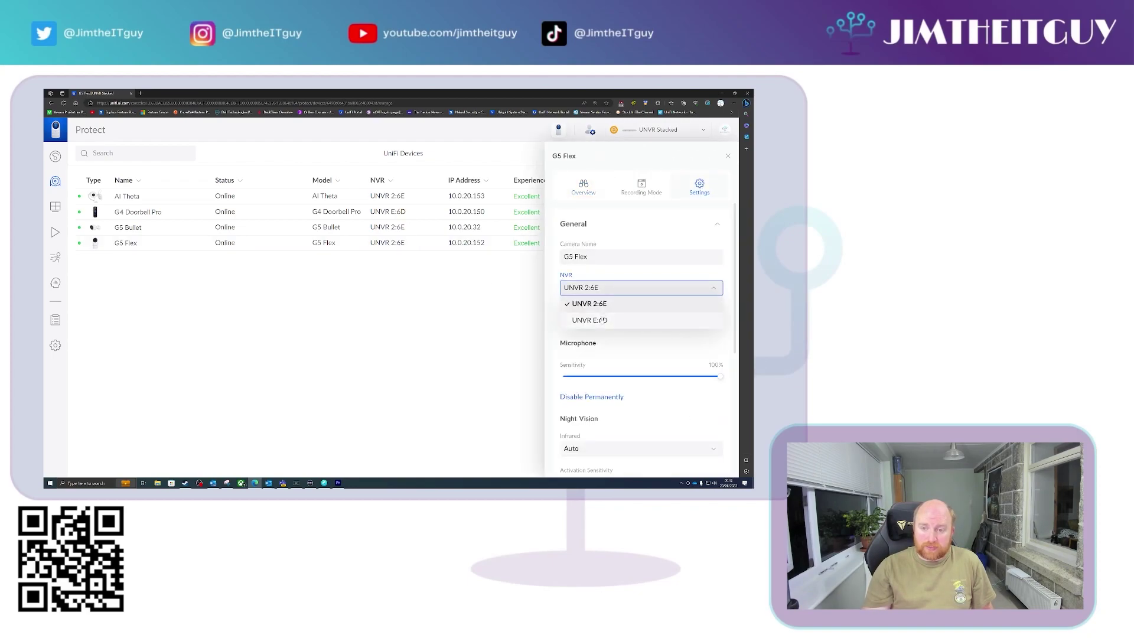
{"action": "left_click", "coordinate": [606, 319]}
{"action": "left_click", "coordinate": [695, 256]}
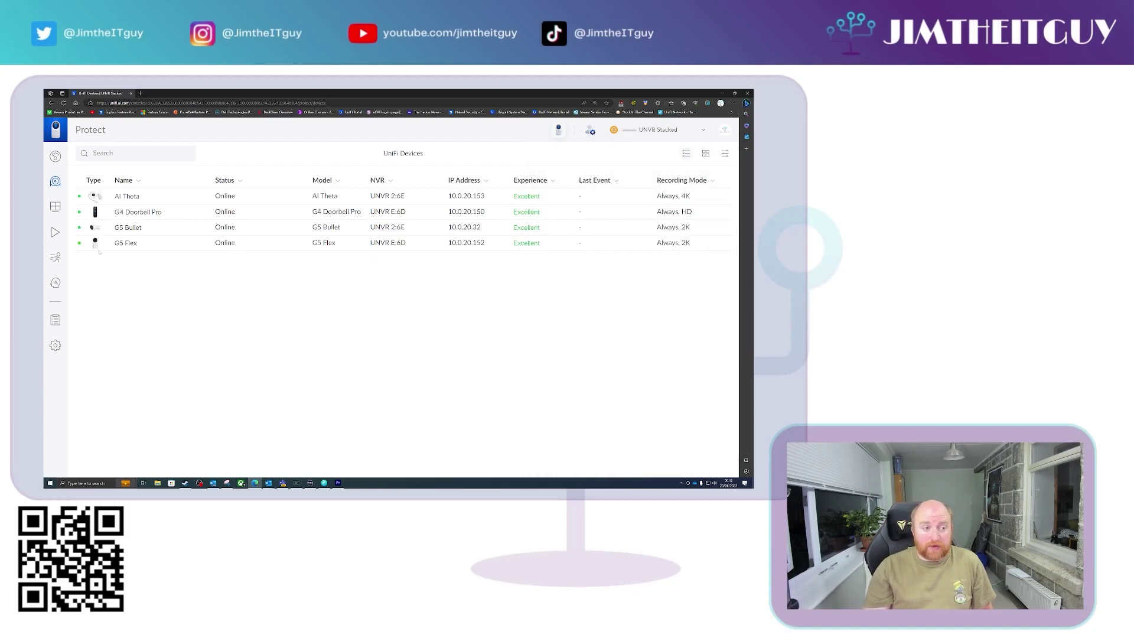
Open the Playback view from the left sidebar
{"action": "left_click", "coordinate": [59, 236]}
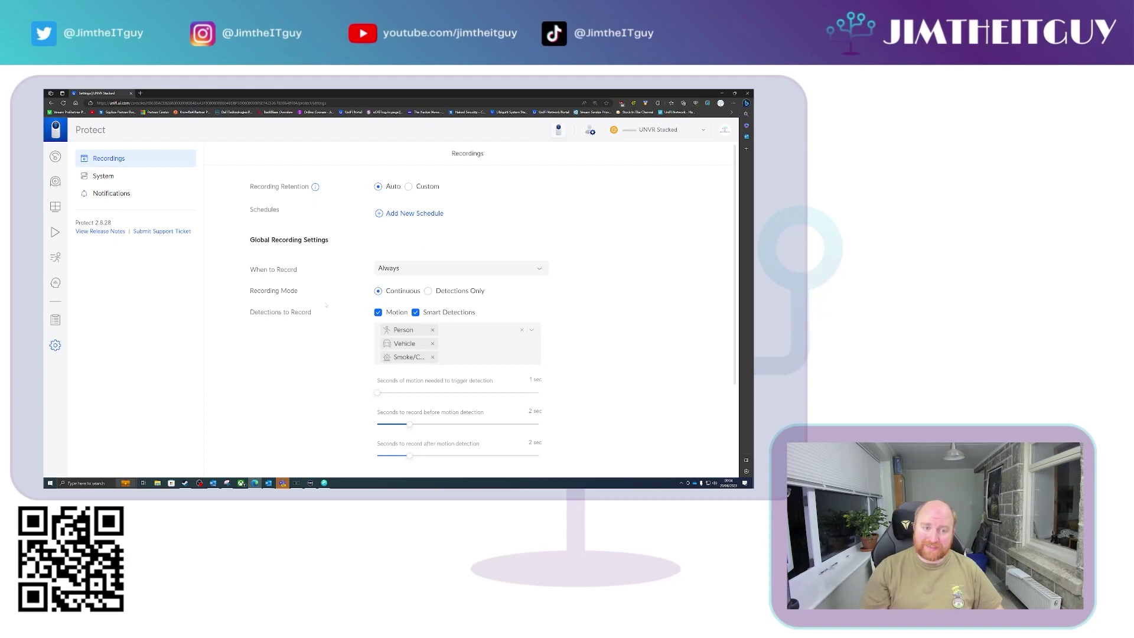
Look through the Recordings options (Auto retention, Always continuous recording), then open System settings
{"action": "scroll", "coordinate": [327, 306], "scroll_direction": "down", "scroll_amount": 3}
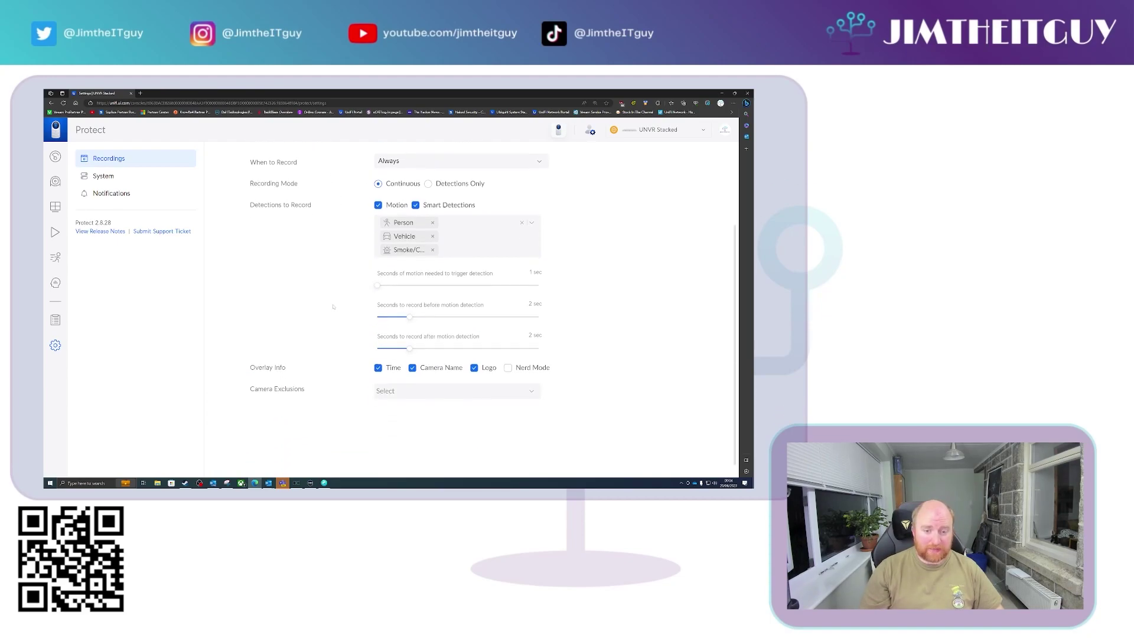
{"action": "scroll", "coordinate": [354, 335], "scroll_direction": "up", "scroll_amount": 1}
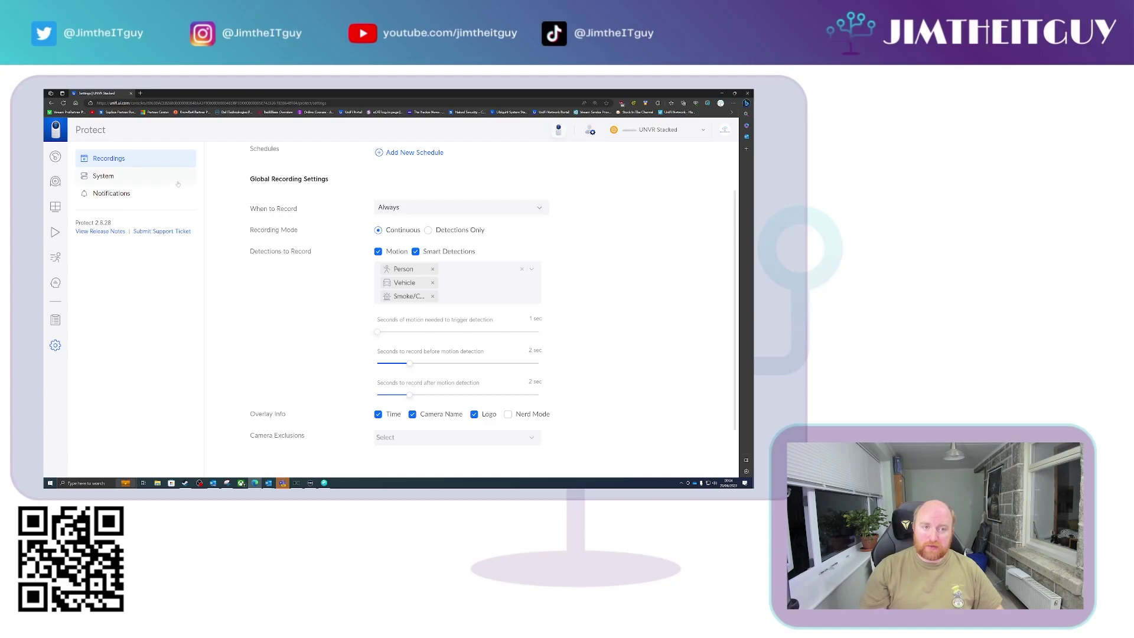
{"action": "left_click", "coordinate": [178, 184]}
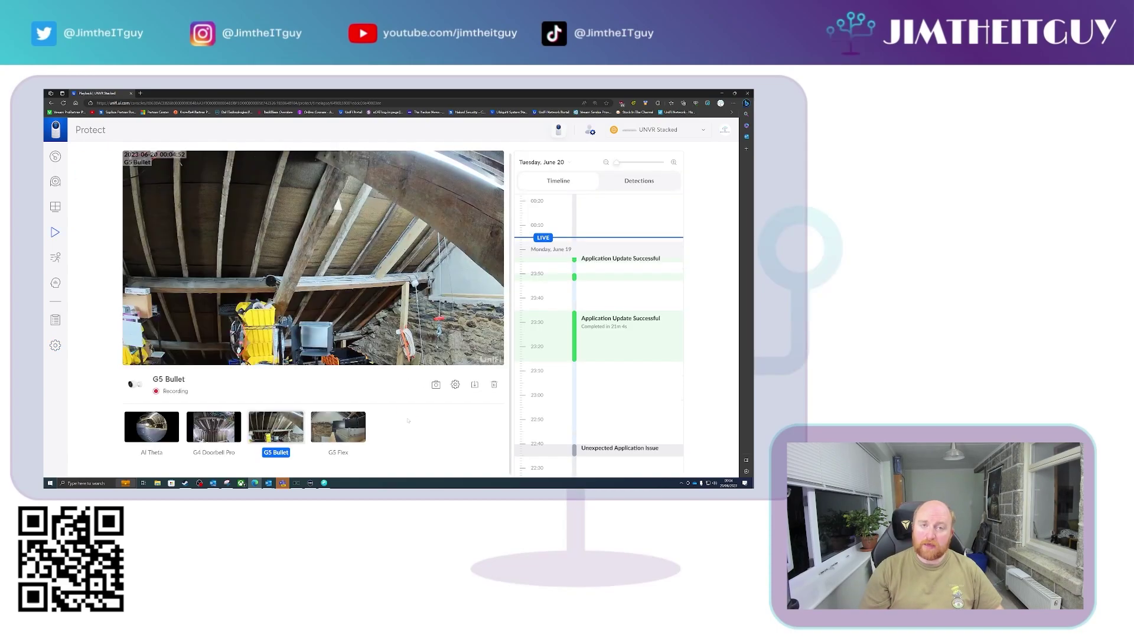
Open Playback for the G5 Bullet camera with its event timeline
{"action": "left_click", "coordinate": [55, 233]}
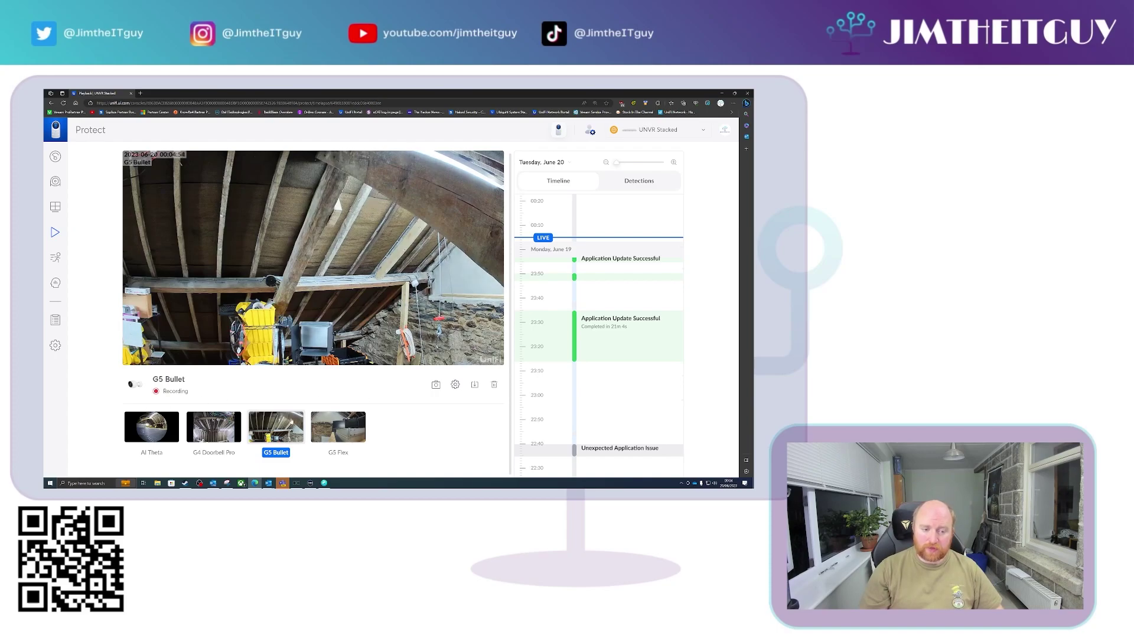